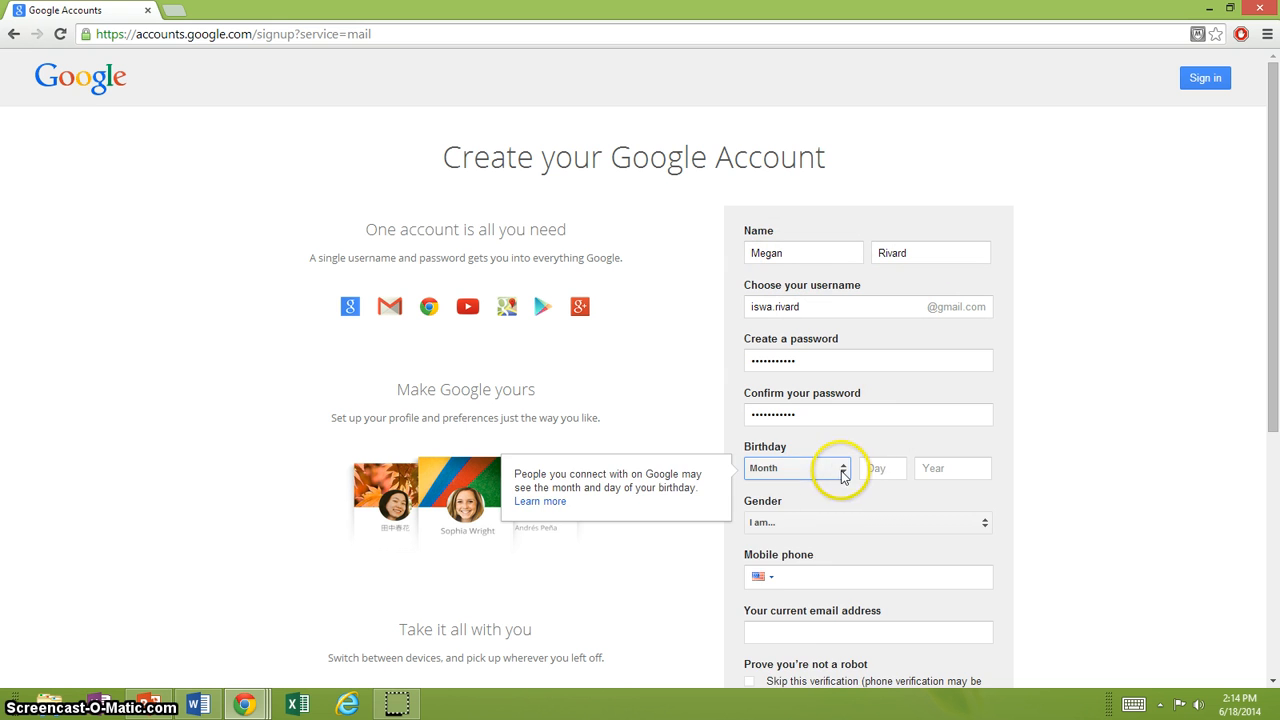
Fill in the date of birth and set the gender to Female in the account sign-up form.
left_click(846, 469)
left_click(826, 531)
left_click(891, 468)
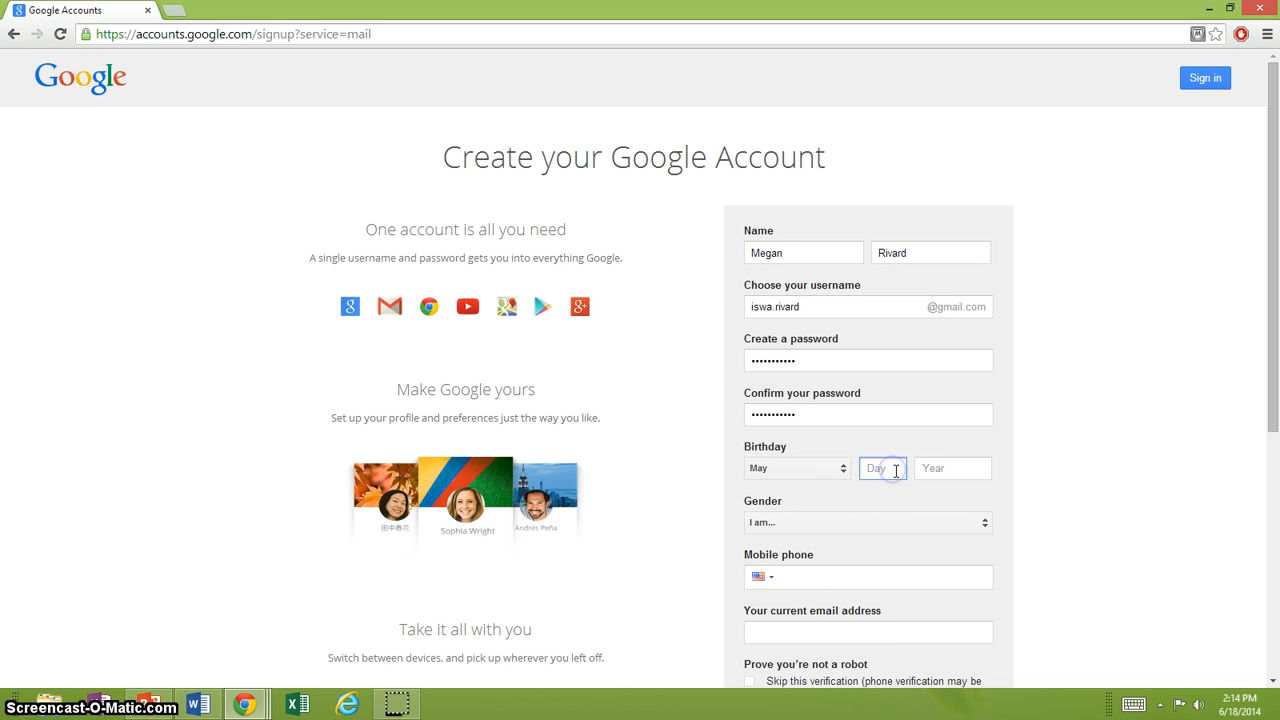
type("15")
key("Tab")
type("1")
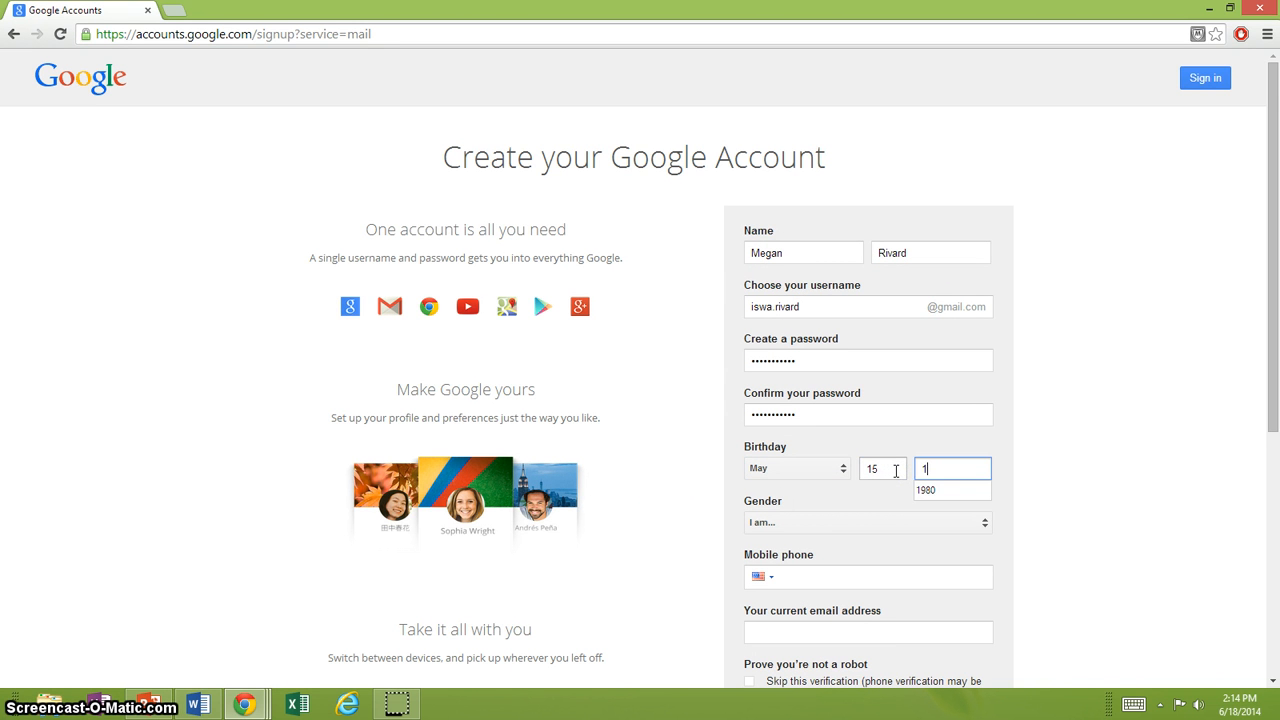
type("980")
key("Tab")
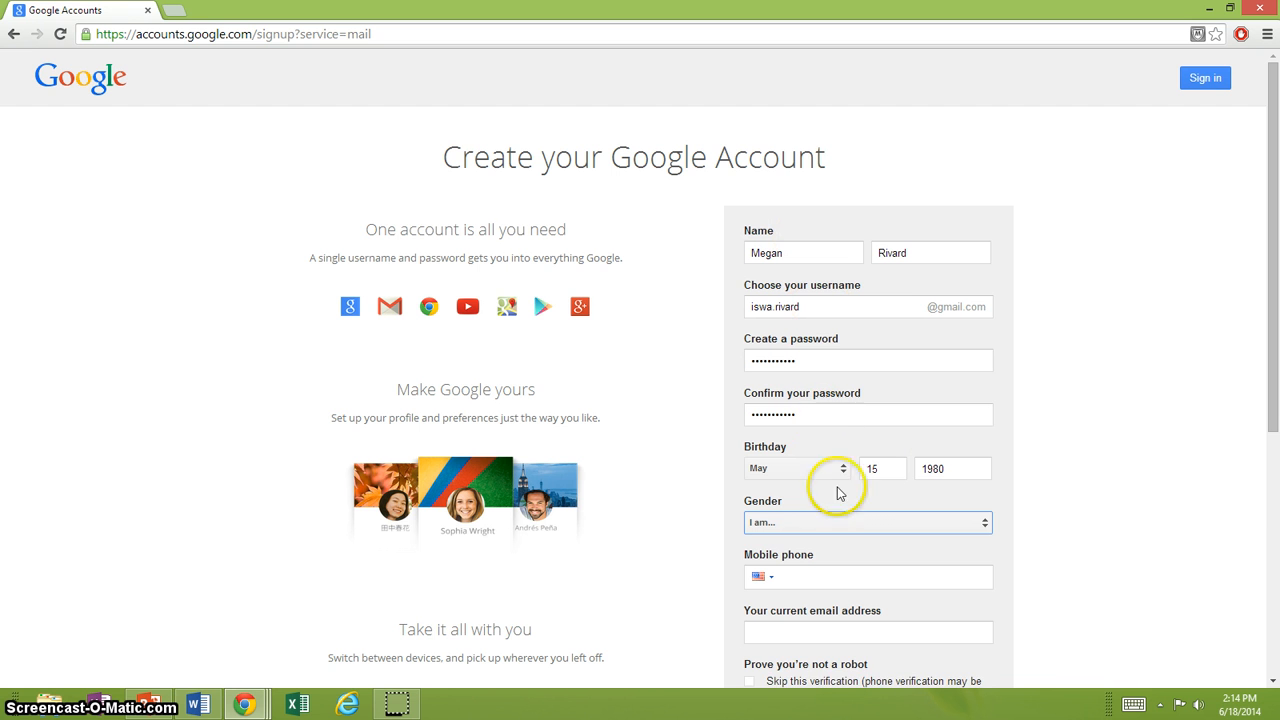
left_click(840, 516)
left_click(836, 525)
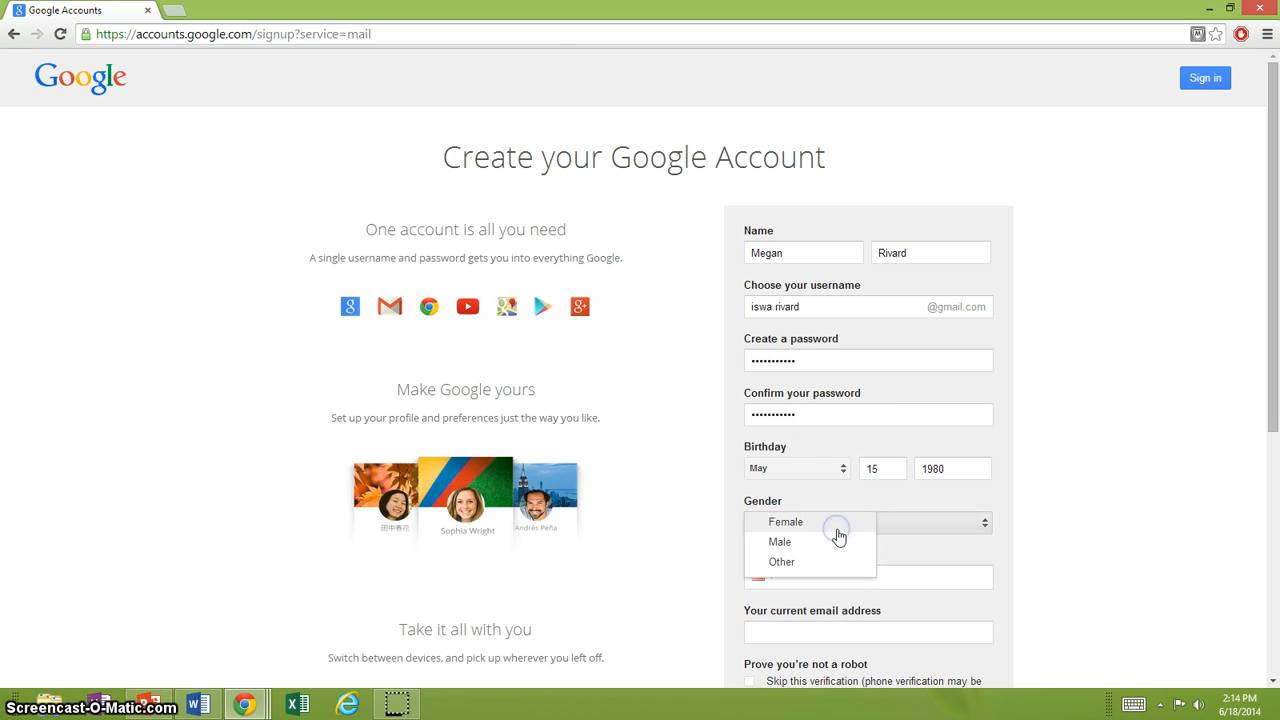
Enter the robot-check text from the image, agree to the Terms of Service and Privacy Policy, and submit the sign-up form.
scroll(840, 535, "down", 2)
scroll(841, 535, "down", 2)
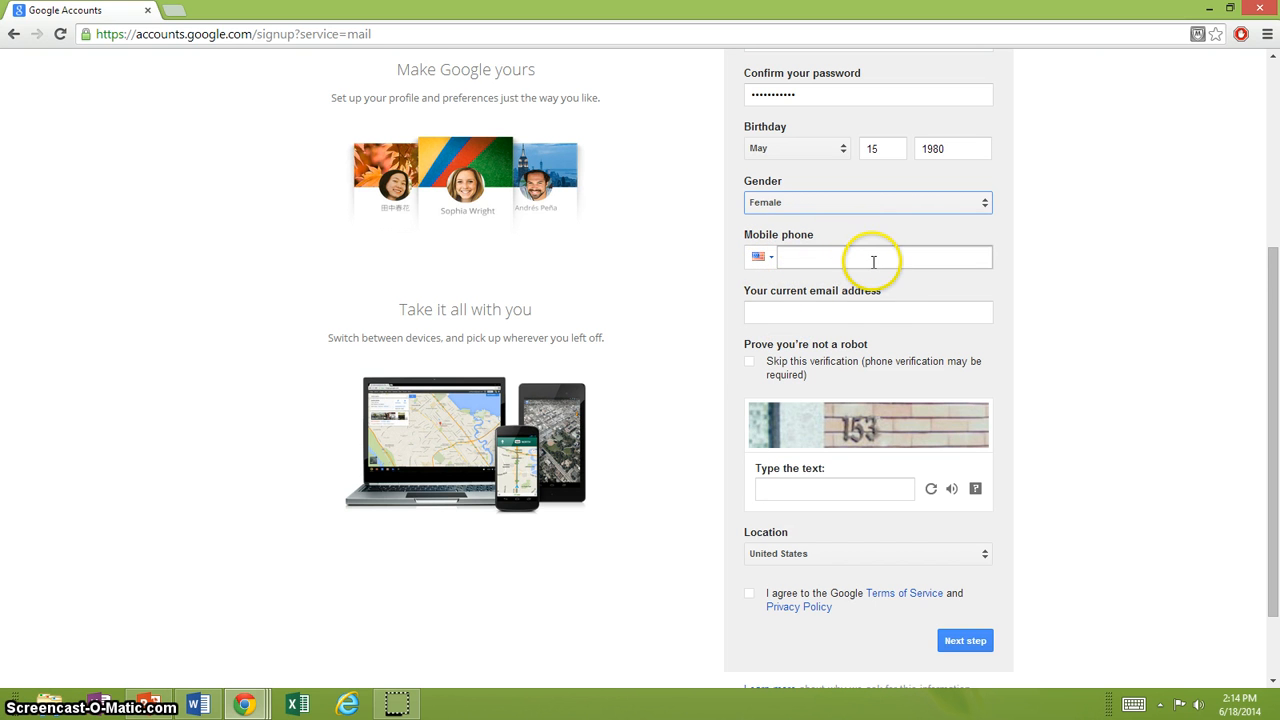
left_click(868, 312)
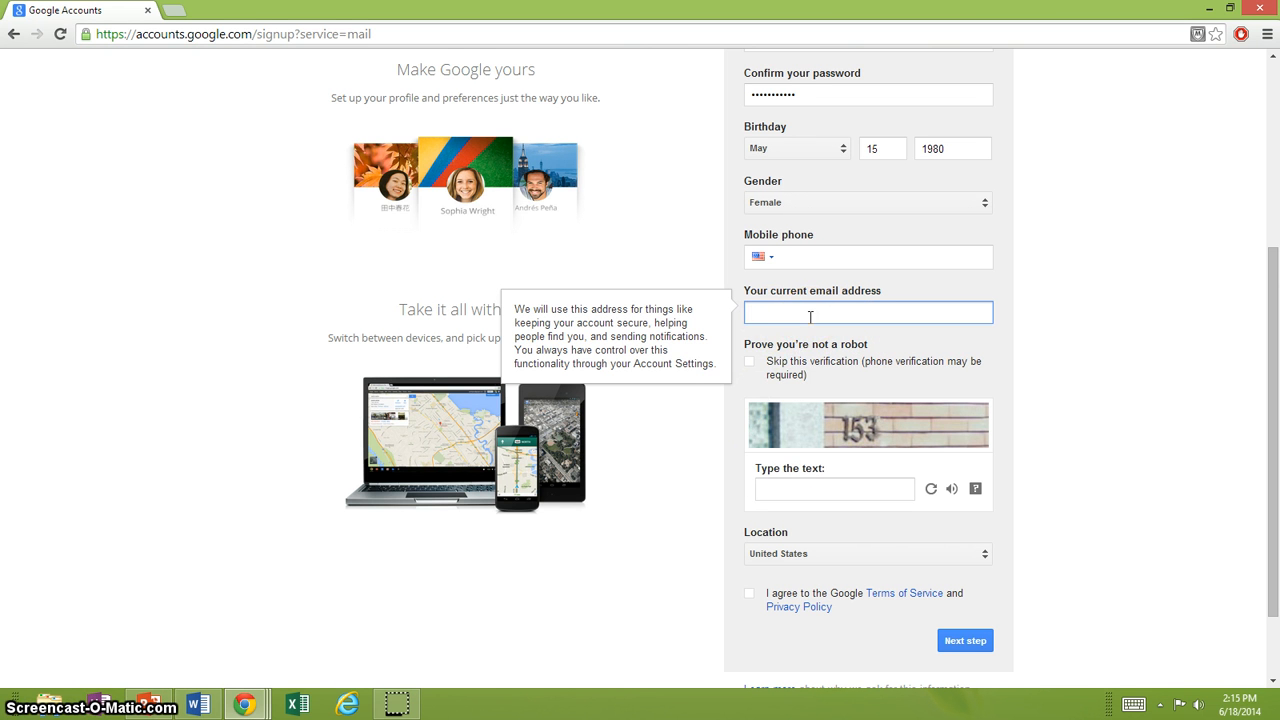
left_click(791, 490)
type("153")
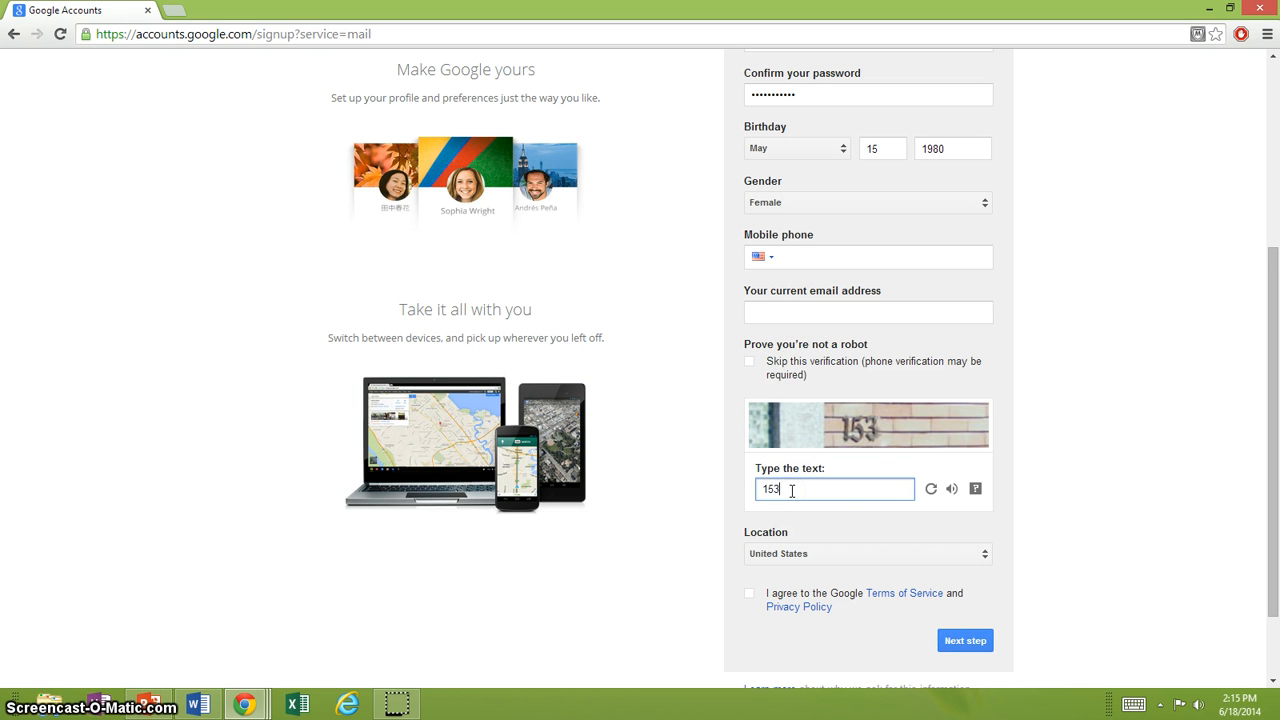
left_click(965, 644)
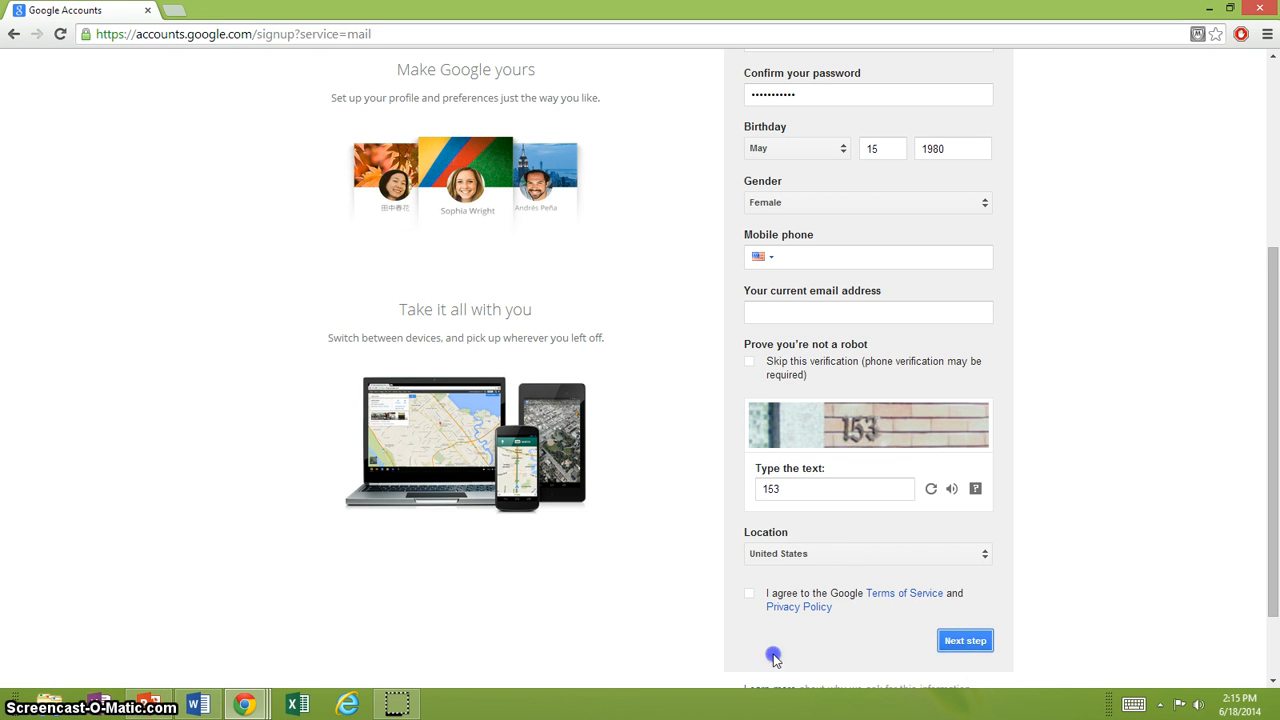
left_click(749, 593)
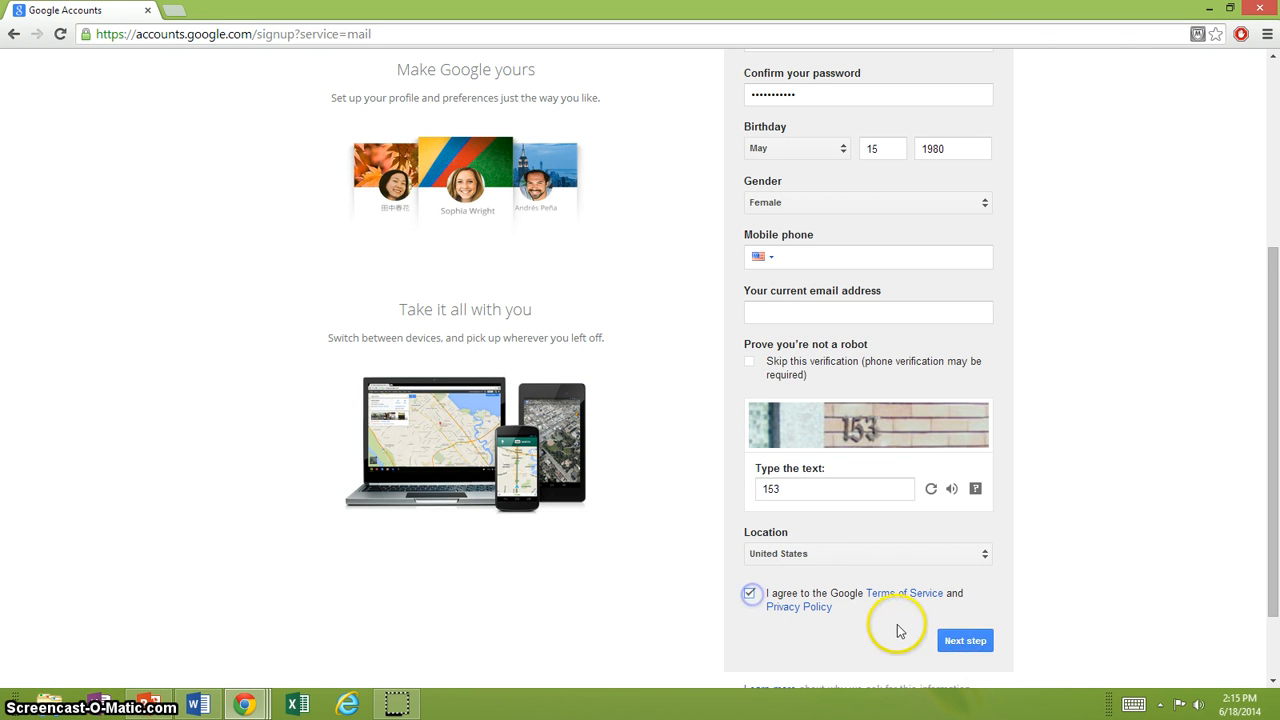
left_click(970, 645)
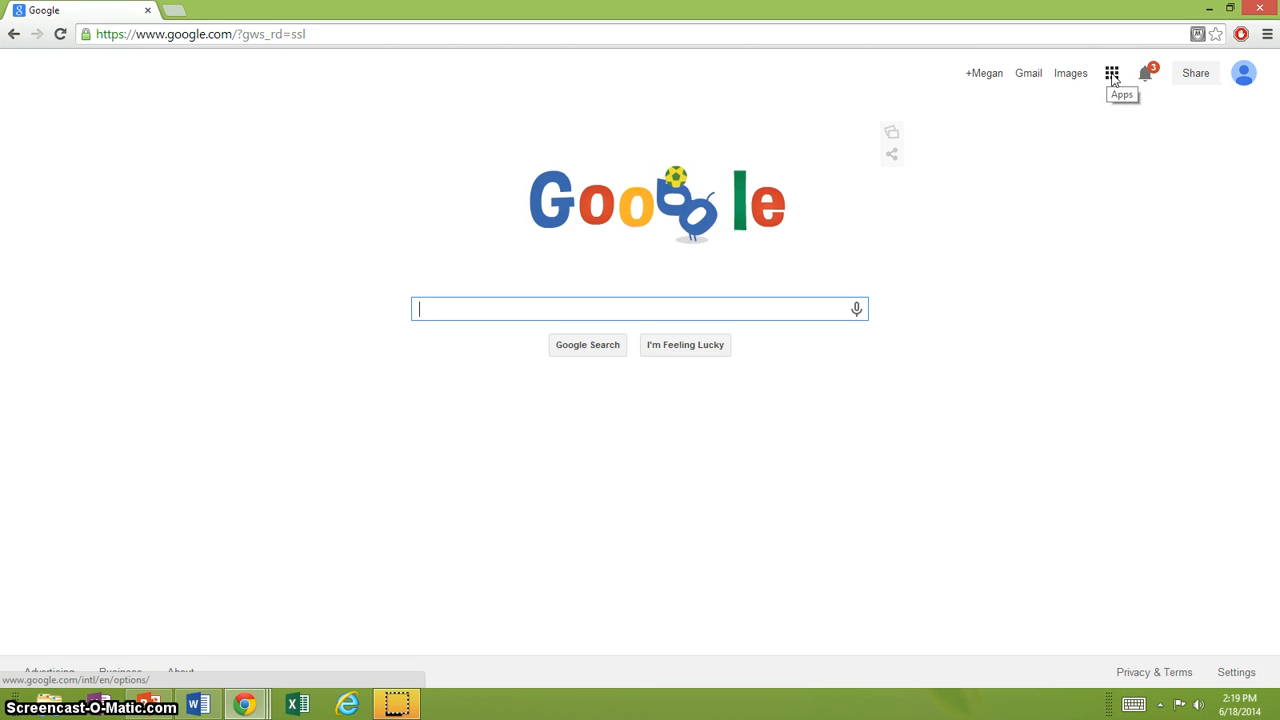
Open Google Calendar and create a new calendar named Biology.
left_click(1112, 76)
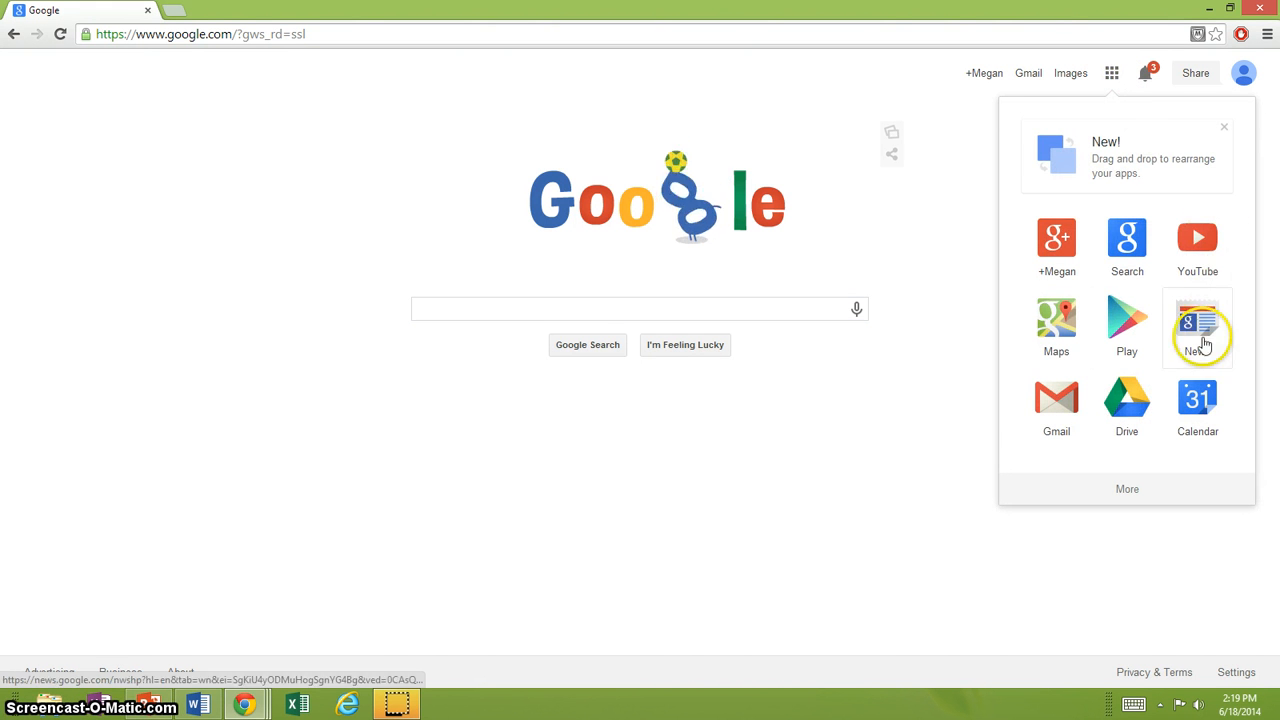
left_click(1195, 421)
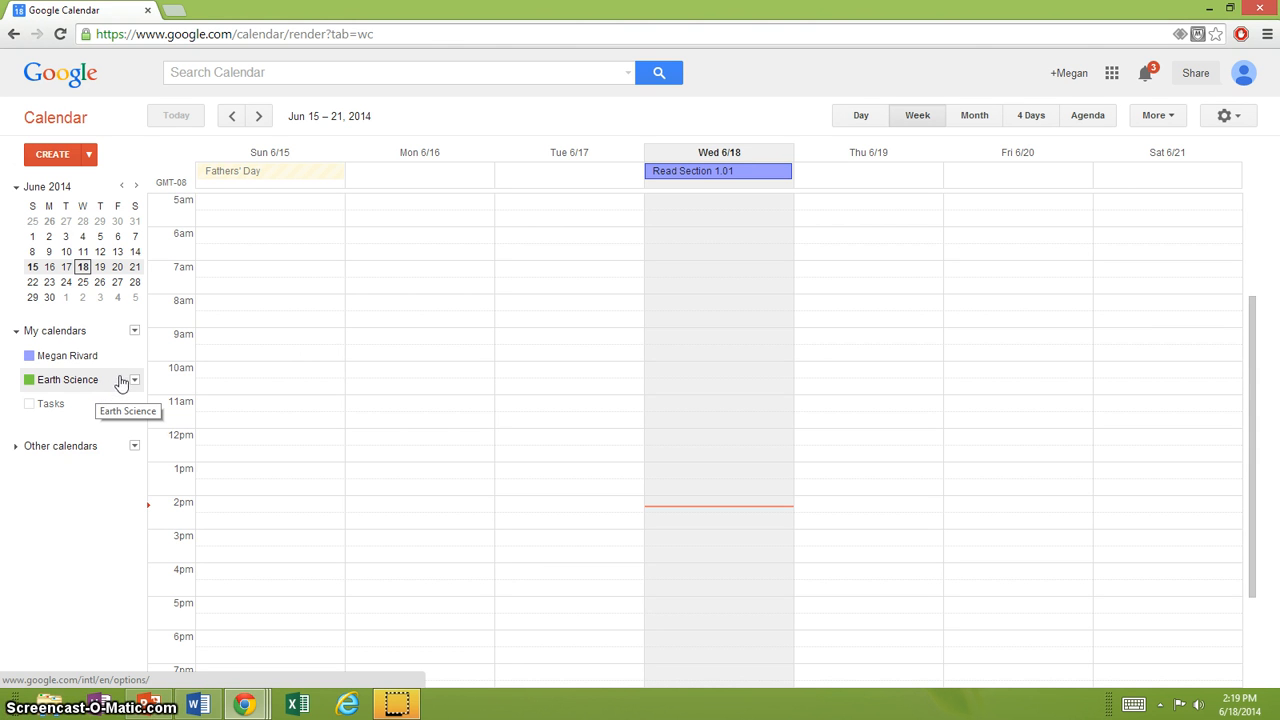
left_click(135, 332)
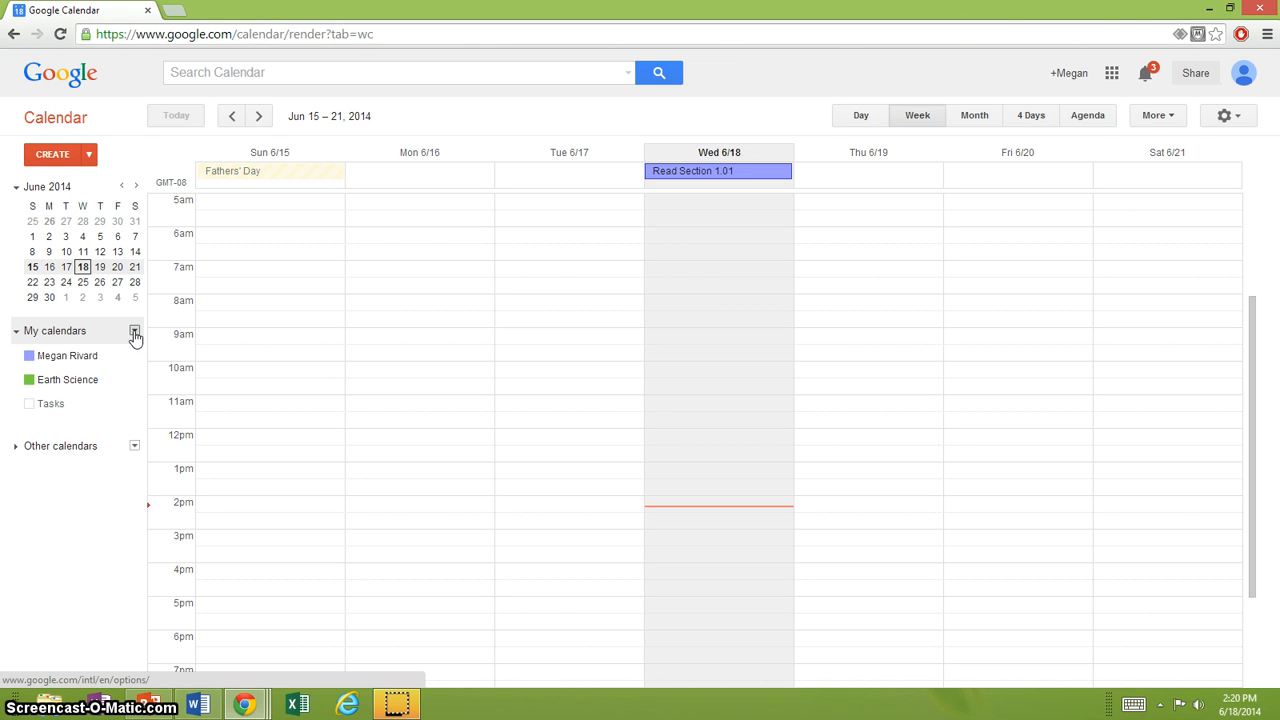
left_click(134, 332)
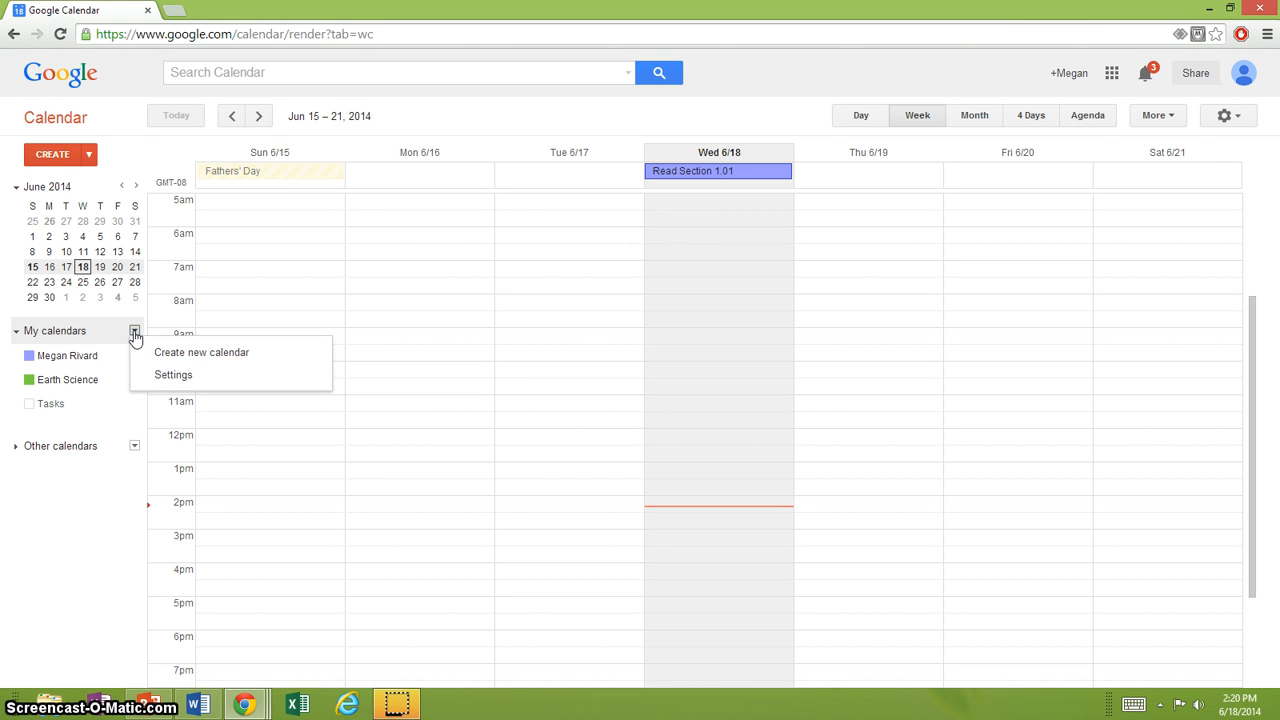
left_click(210, 356)
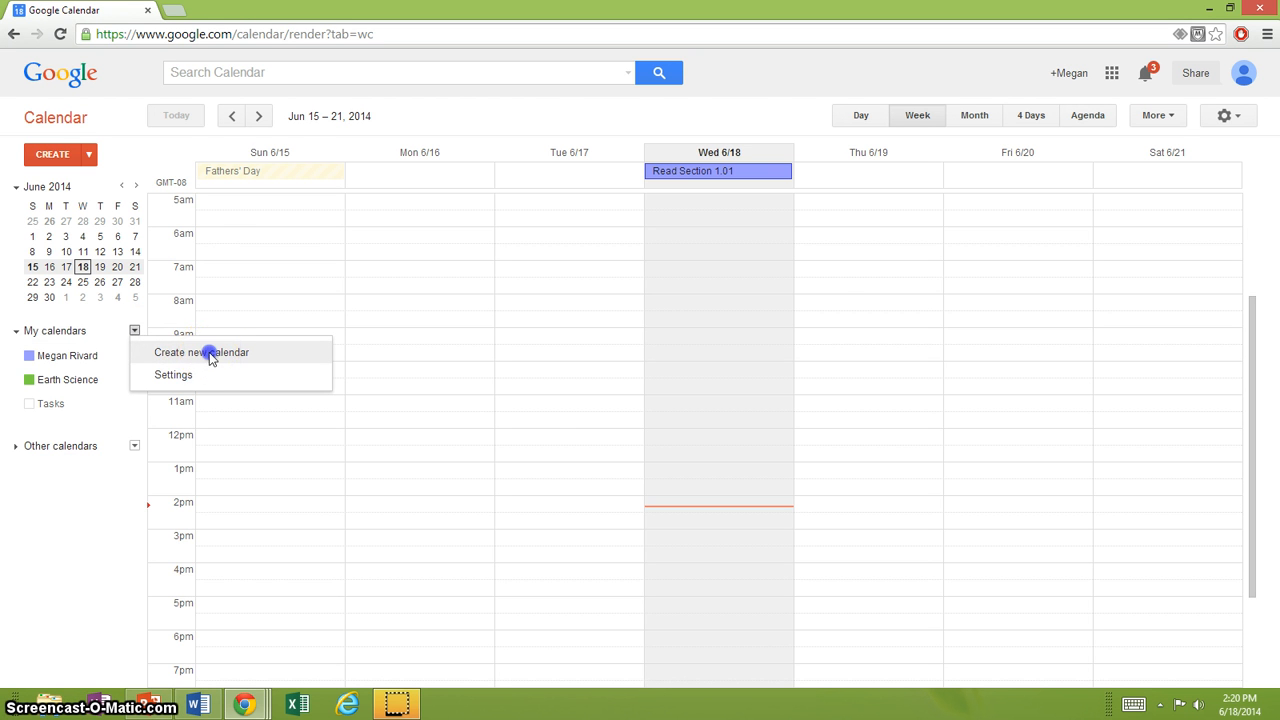
type("B")
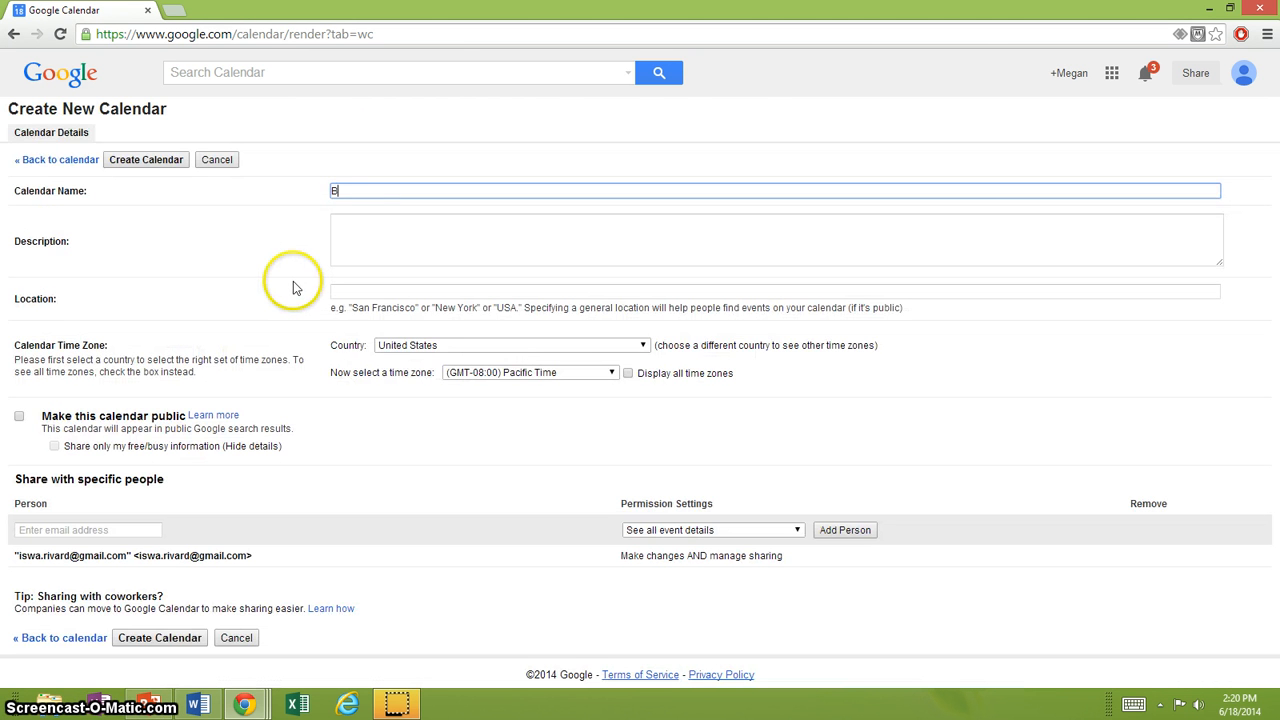
type("iology")
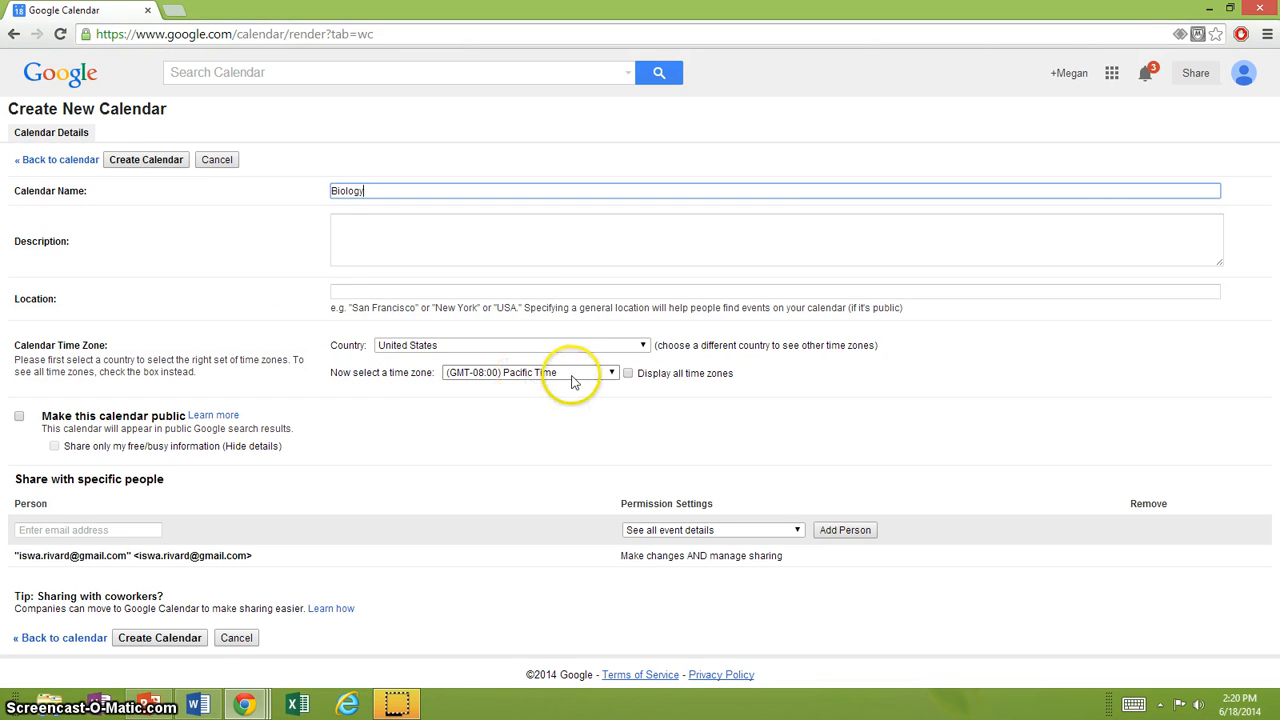
left_click(160, 638)
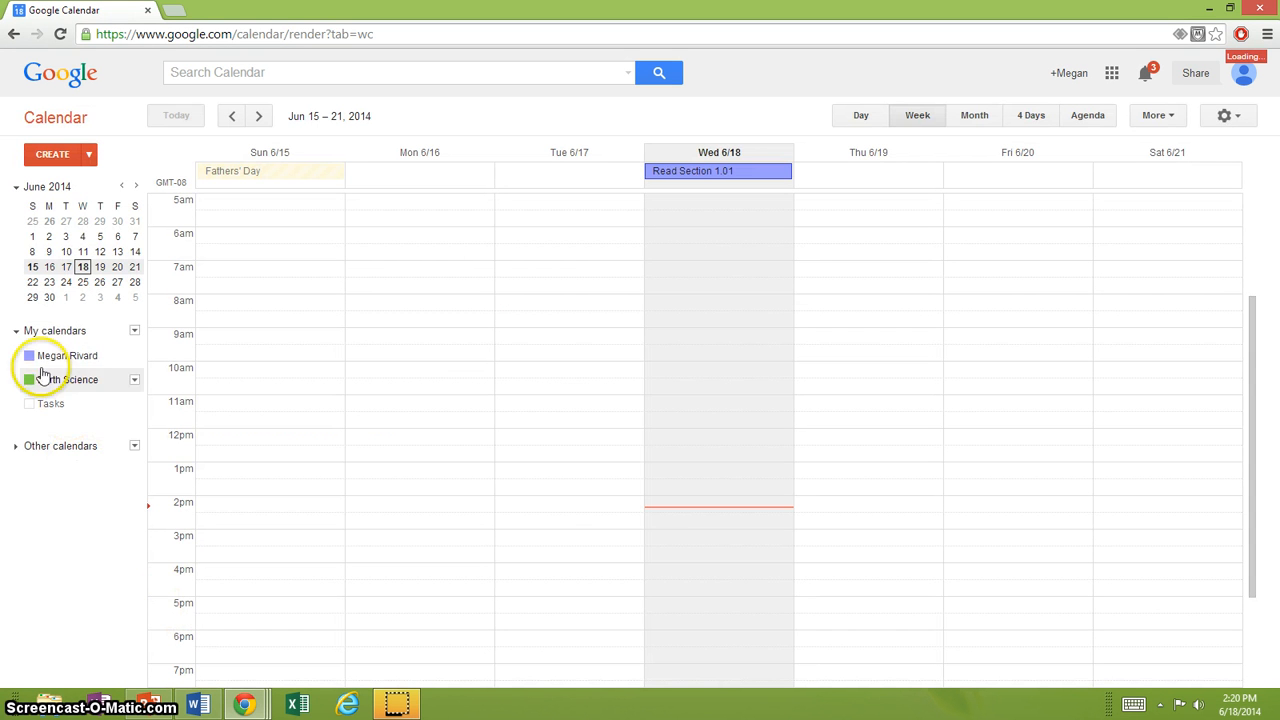
left_click(18, 334)
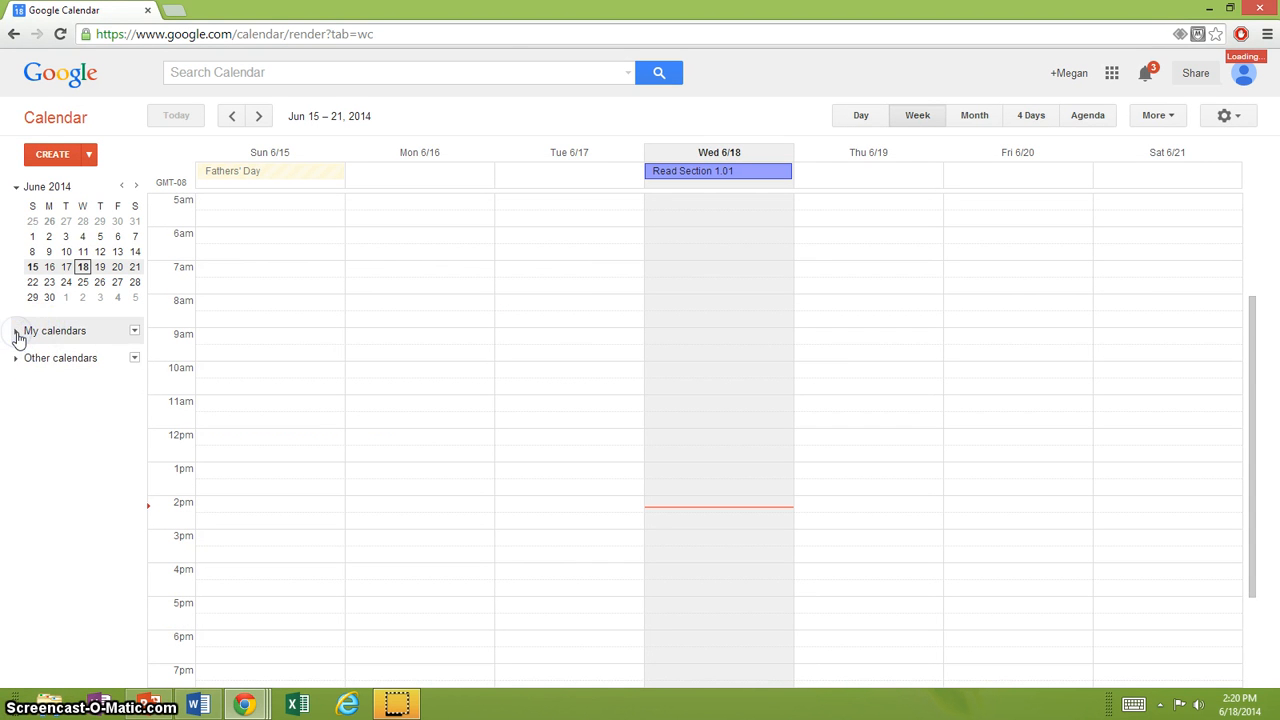
left_click(18, 334)
left_click(62, 410)
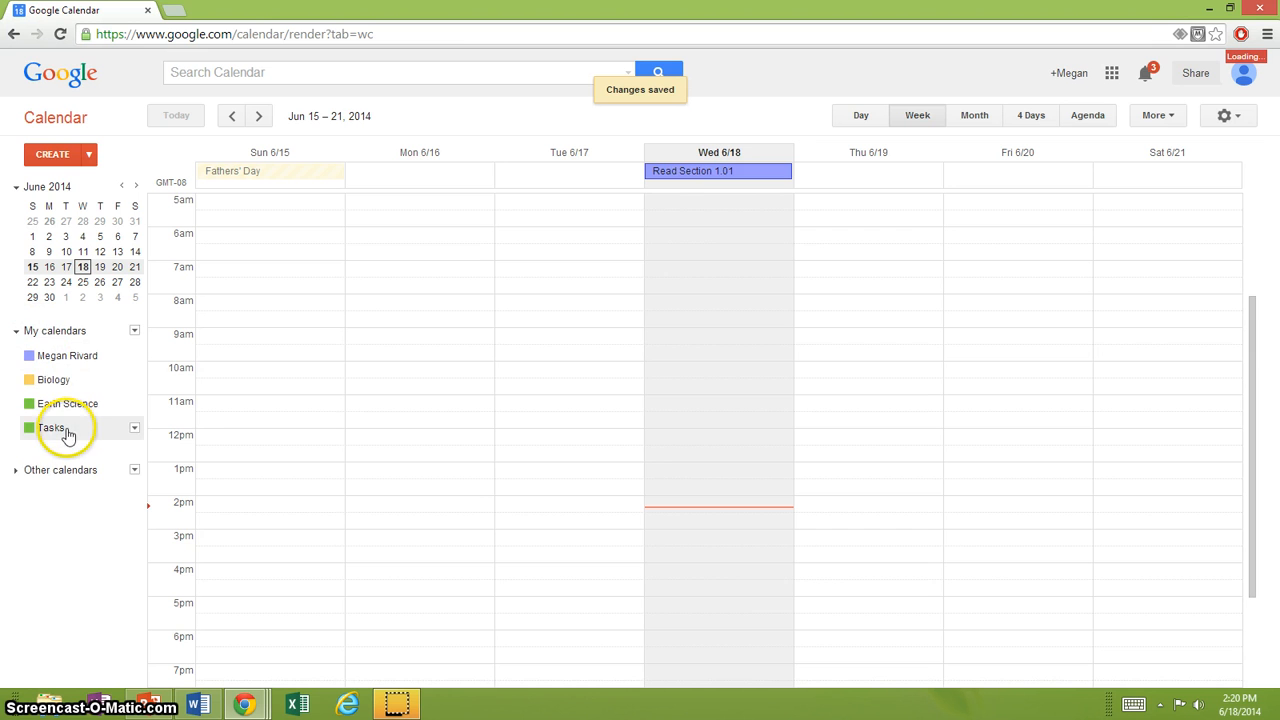
left_click(66, 432)
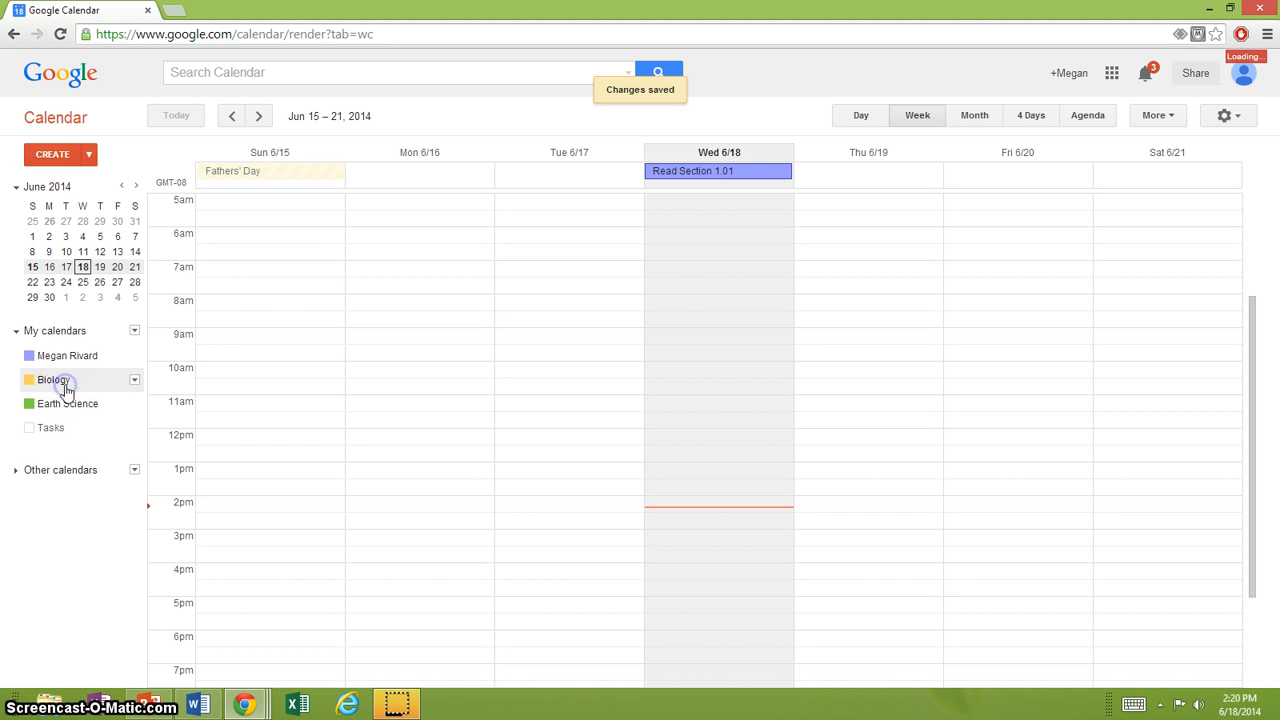
left_click(30, 381)
left_click(48, 378)
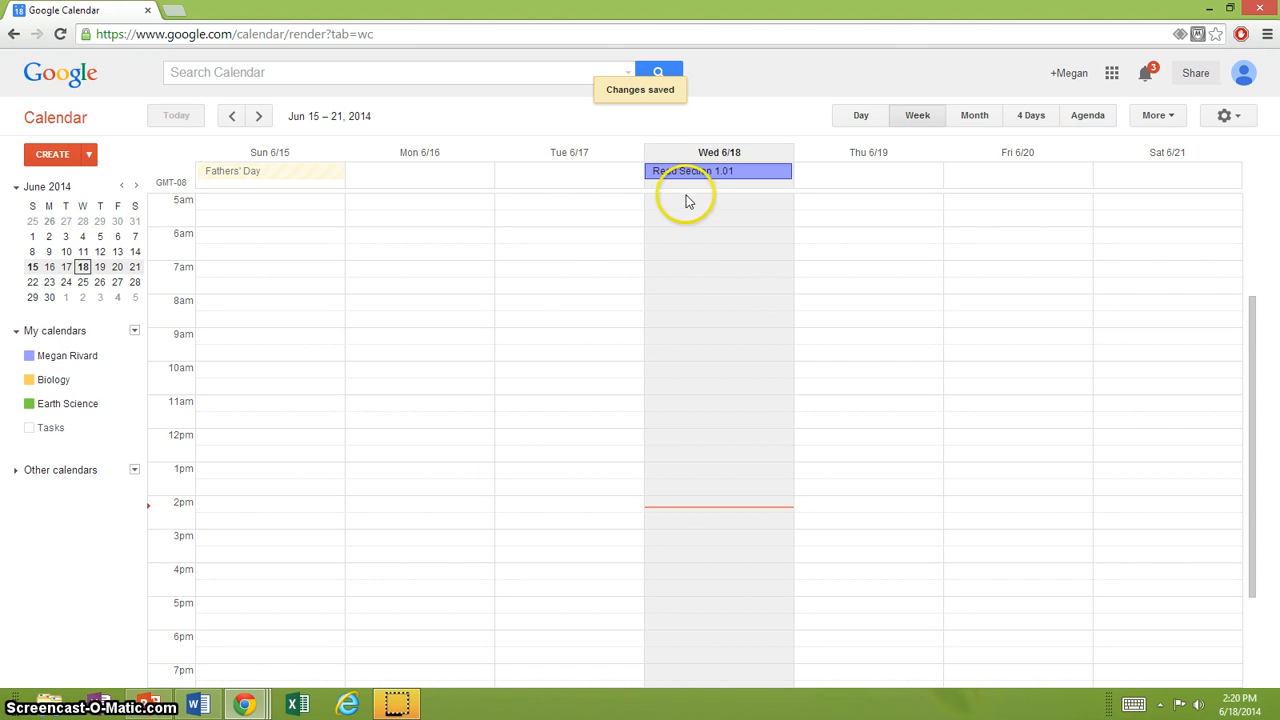
Start a new event on Wednesday 6/18/2014 titled "Read Section 1.01" and make it all-day.
left_click(694, 260)
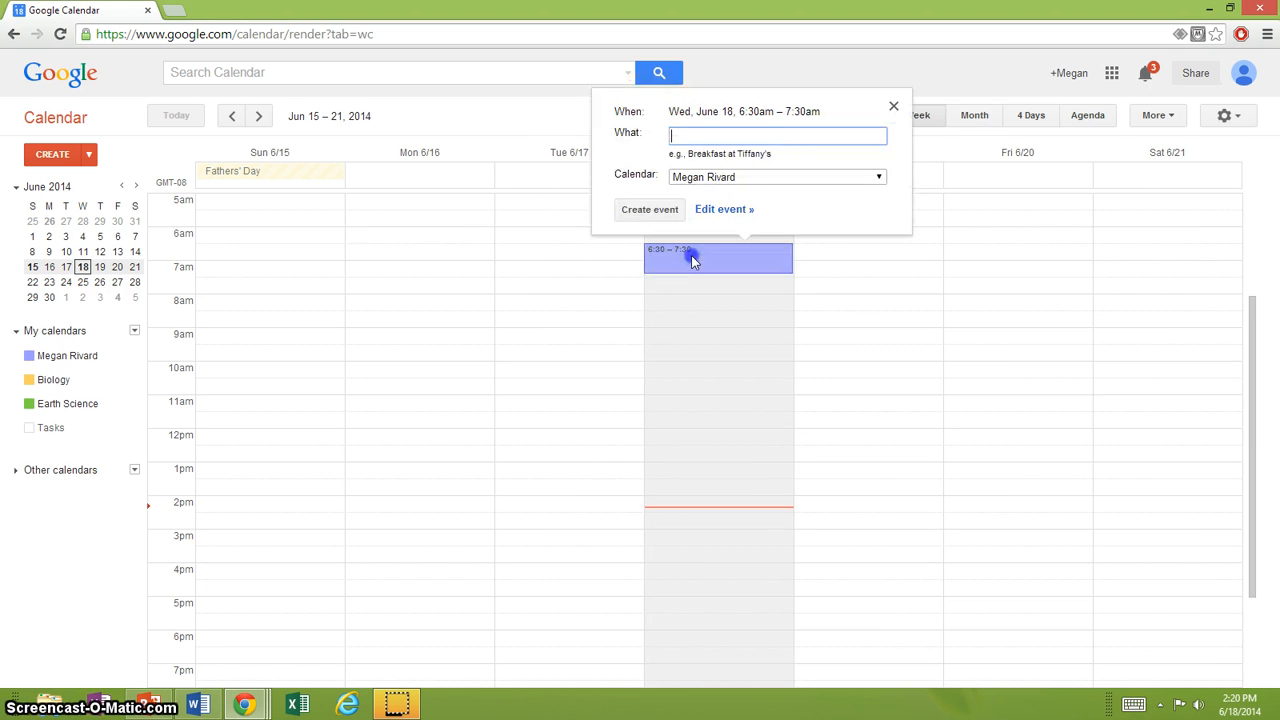
left_click(720, 209)
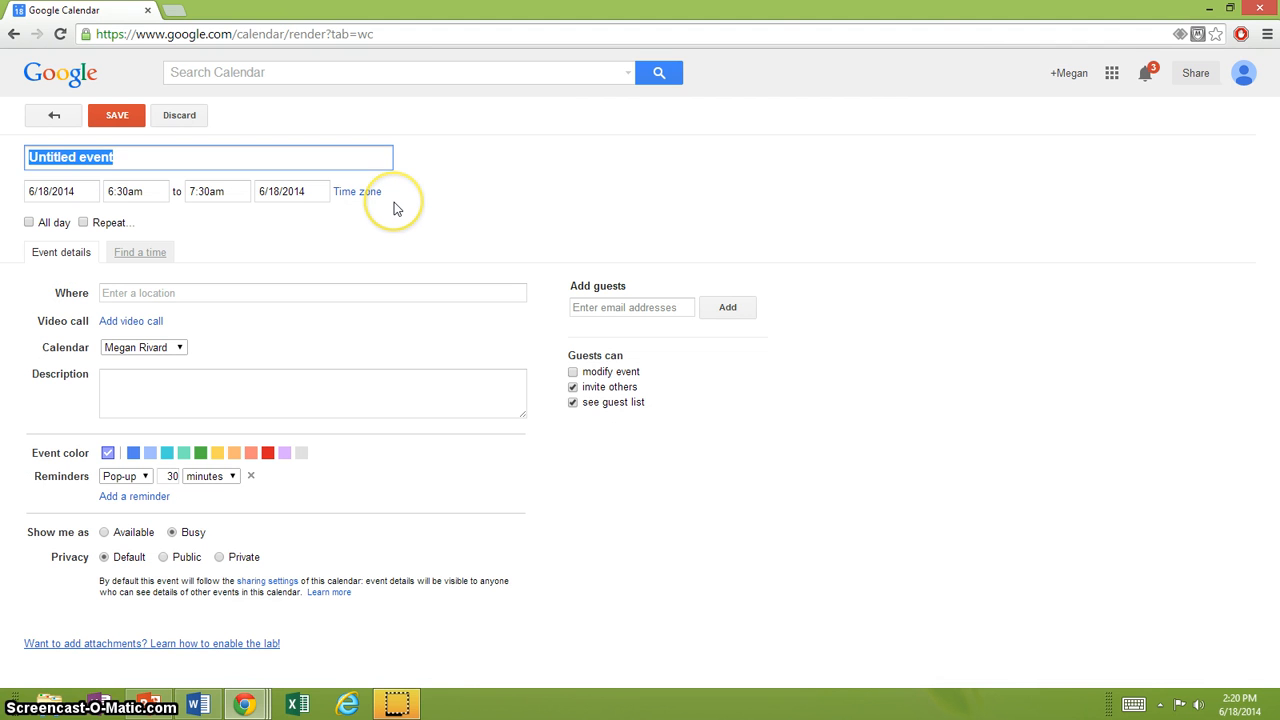
type("Reac")
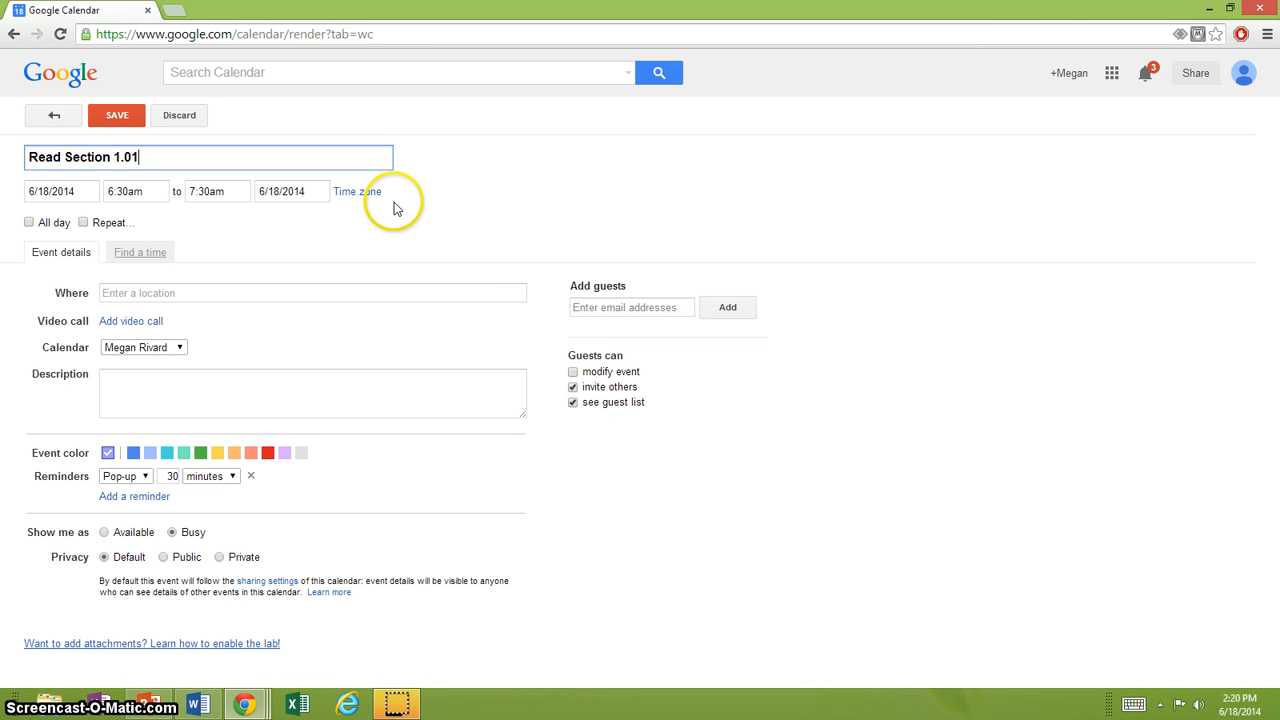
key("Tab")
left_click(354, 251)
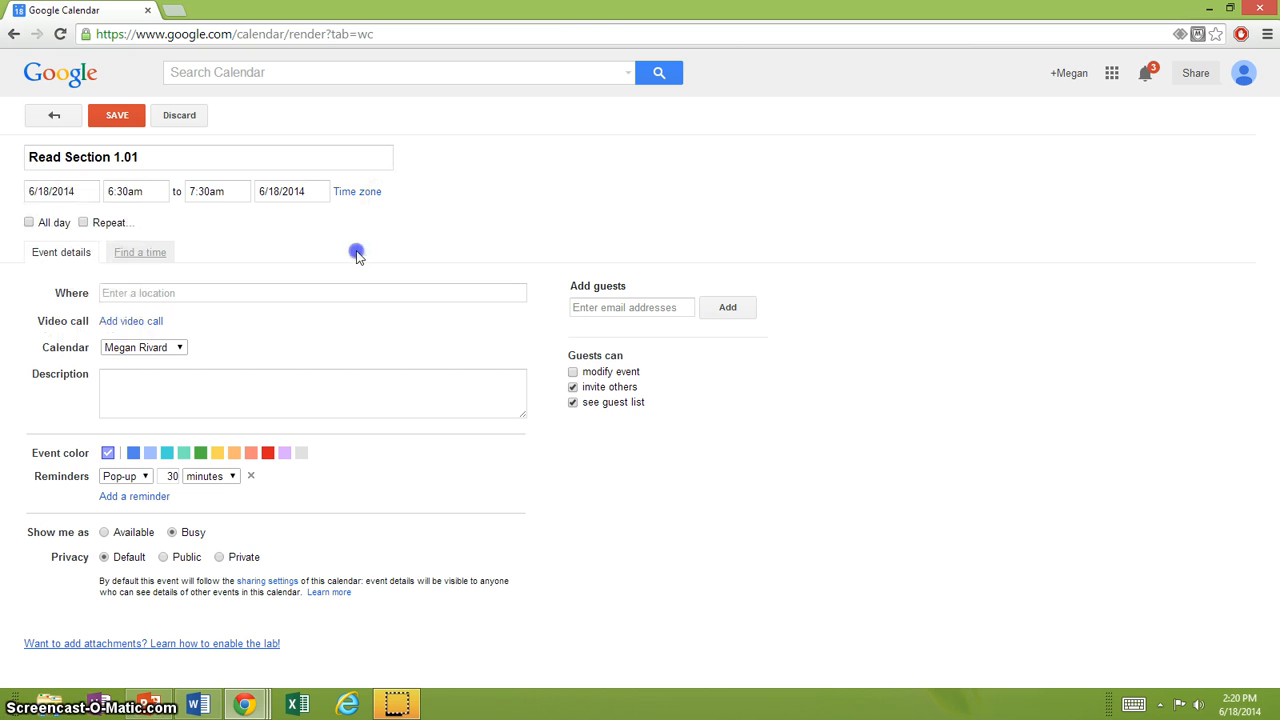
left_click(30, 226)
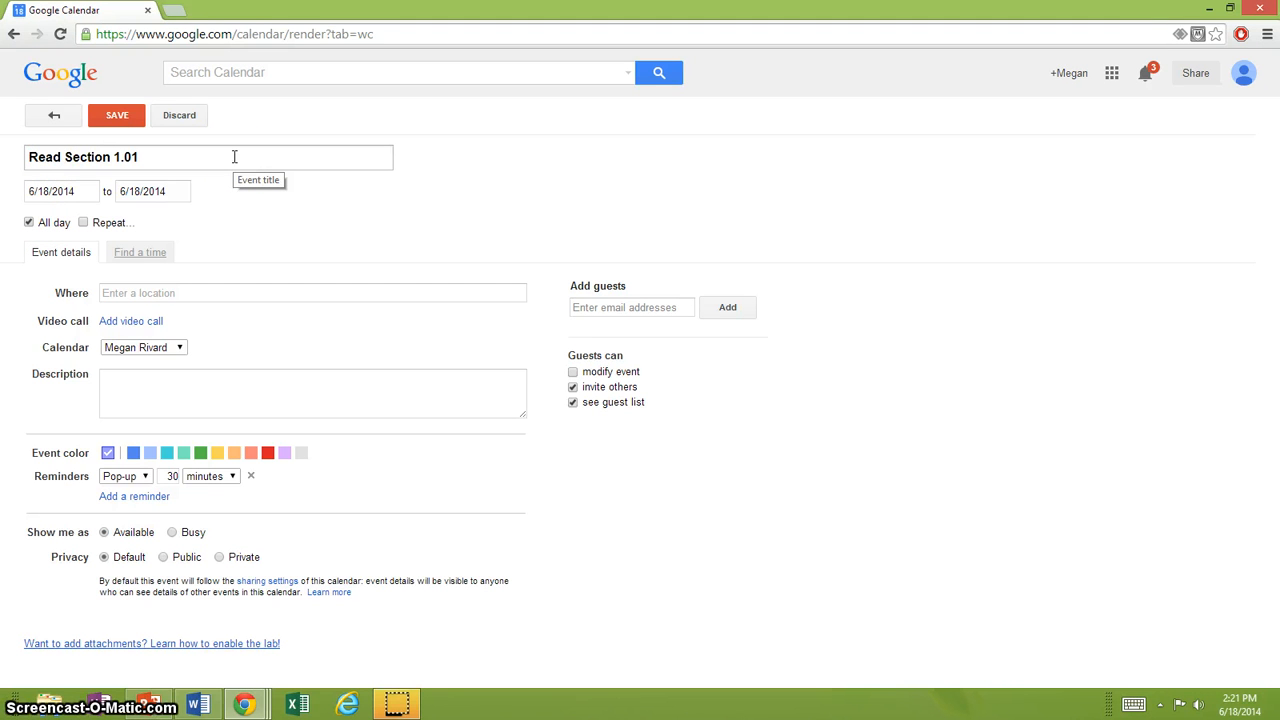
Assign the event to the Earth Science calendar, remove its pop-up reminder, and save it.
left_click(177, 348)
left_click(170, 387)
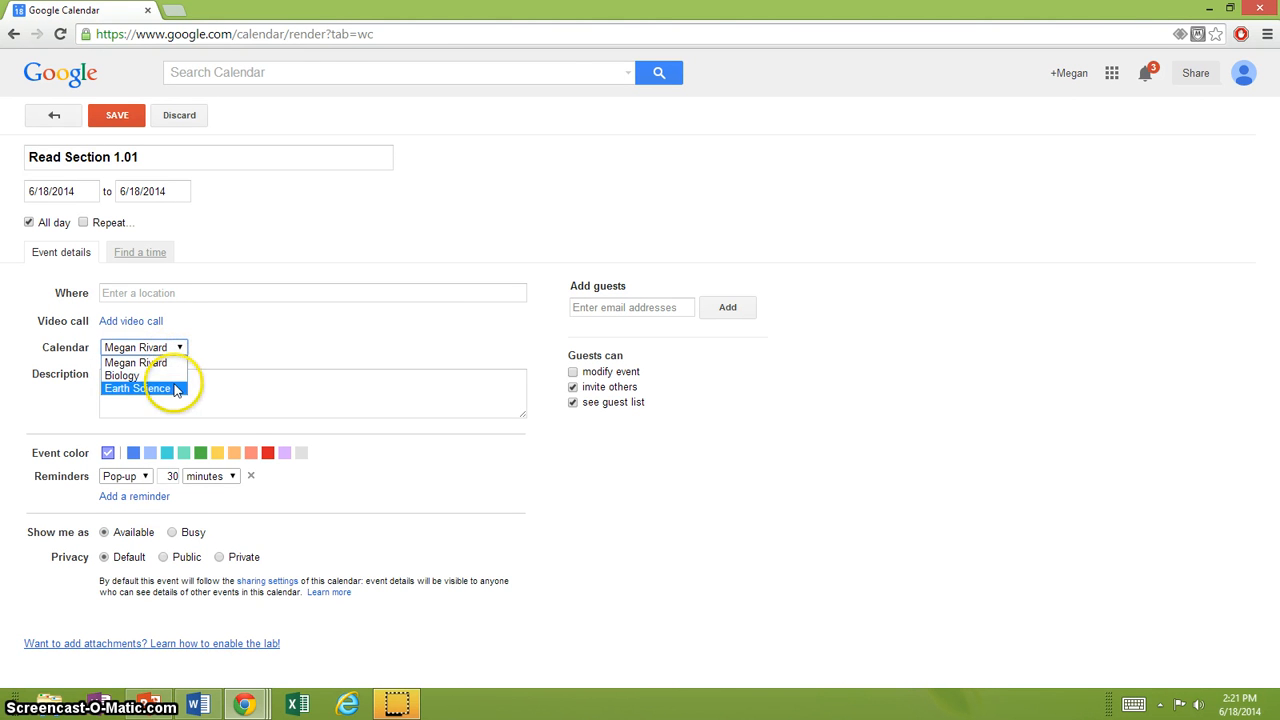
left_click(174, 388)
left_click(131, 160)
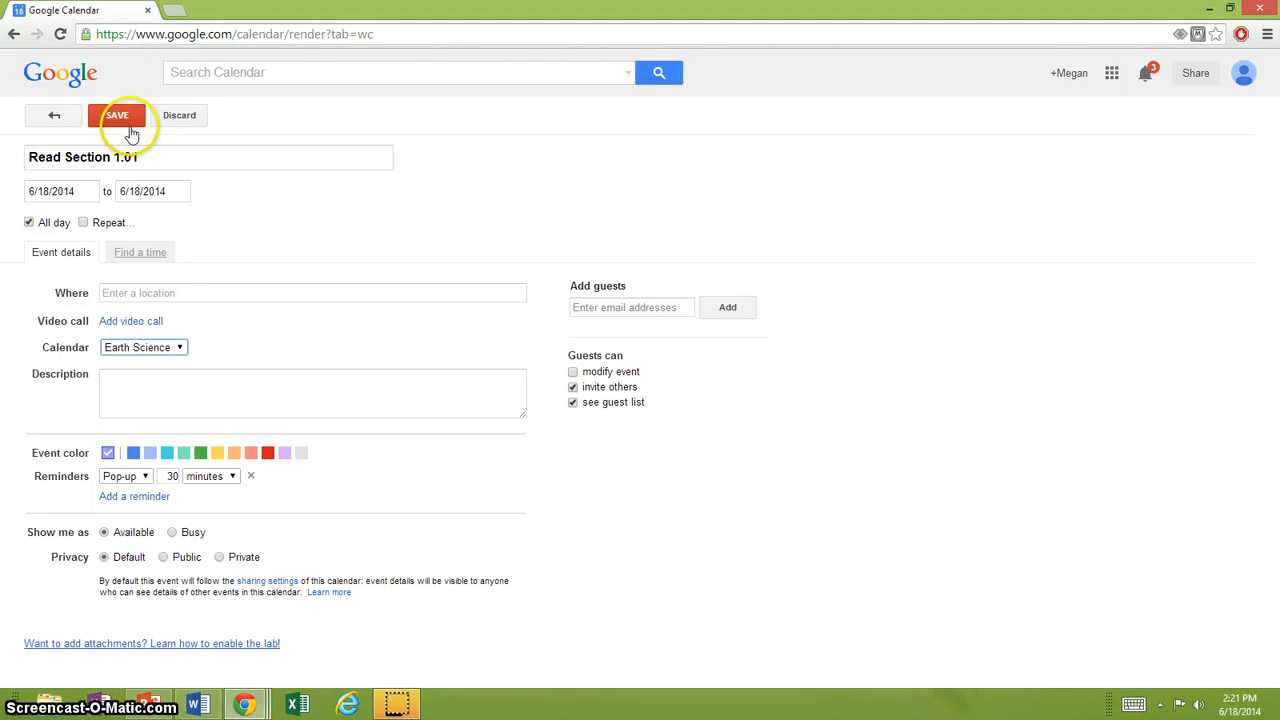
left_click(251, 478)
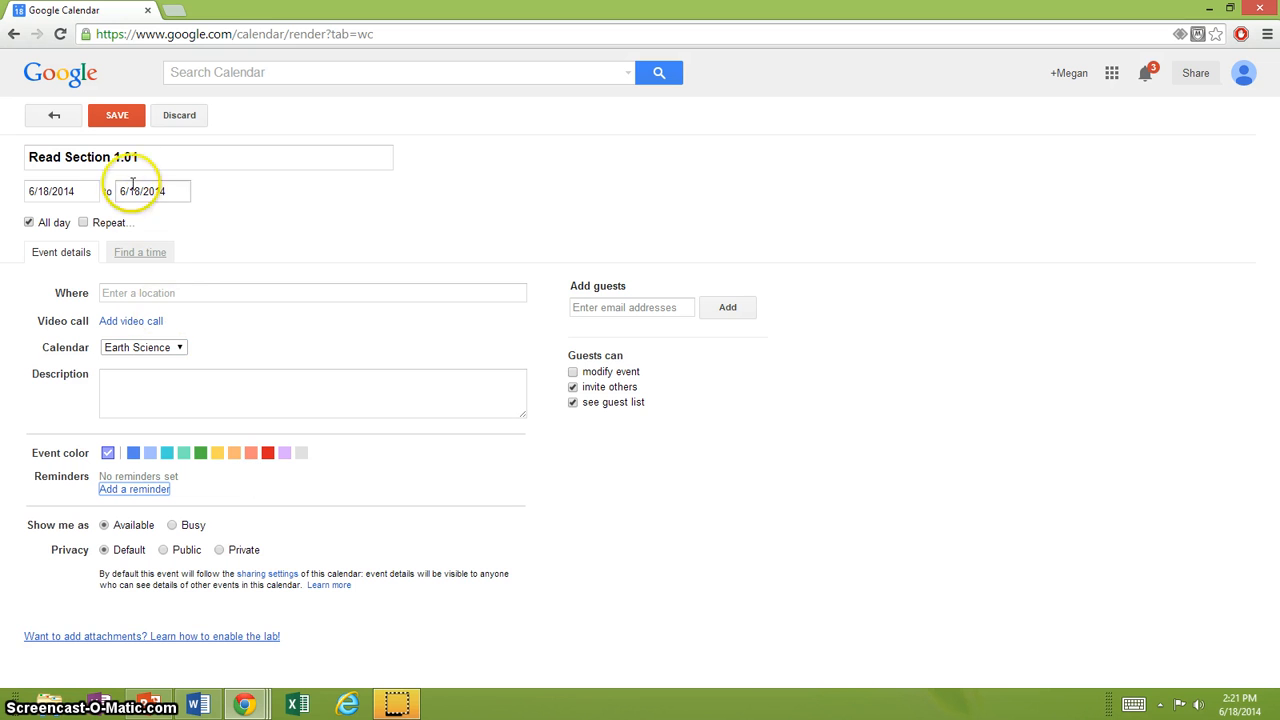
left_click(117, 117)
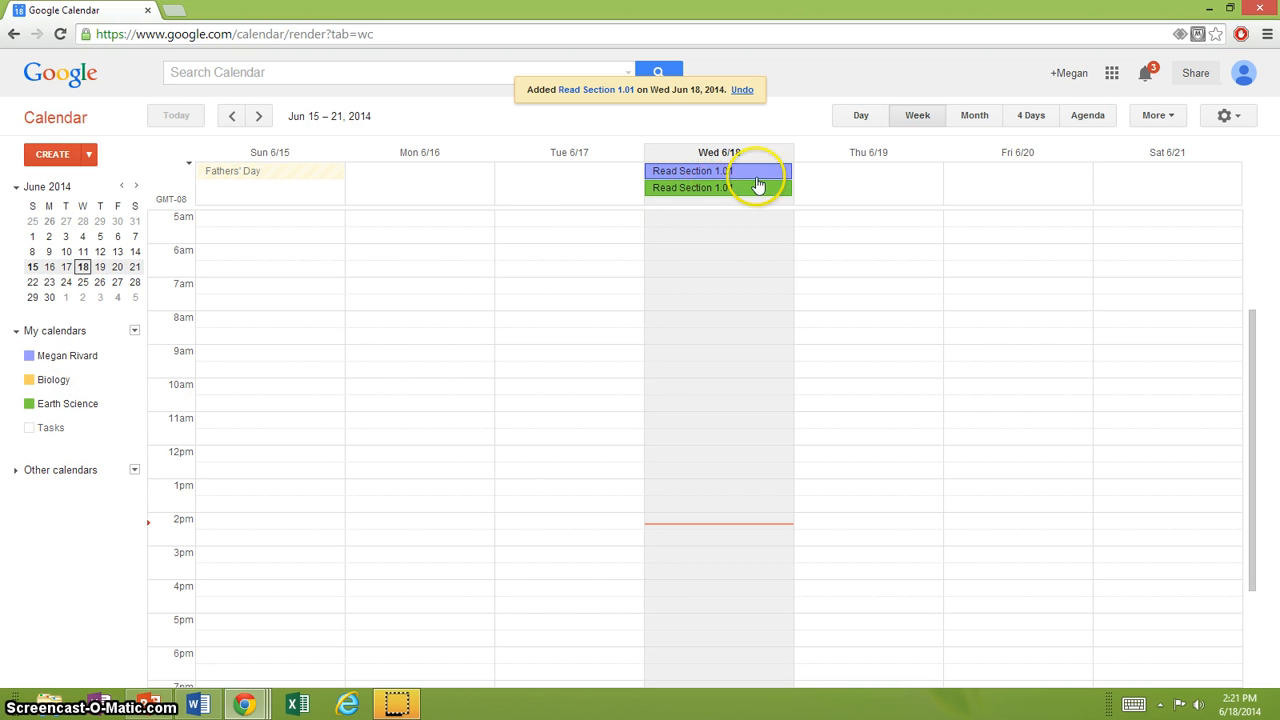
Start a new all-day event on Thursday 6/19/2014 titled "Read Unit 5.01".
left_click(858, 180)
left_click(850, 330)
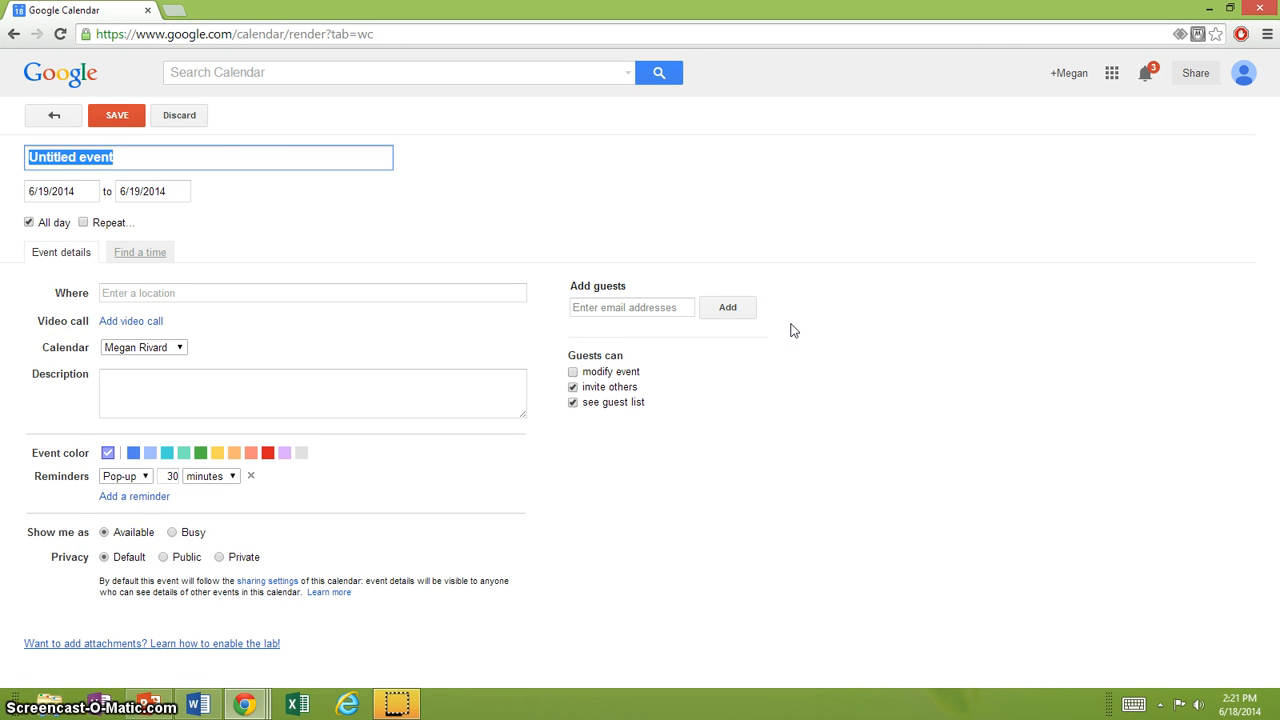
type("Read ")
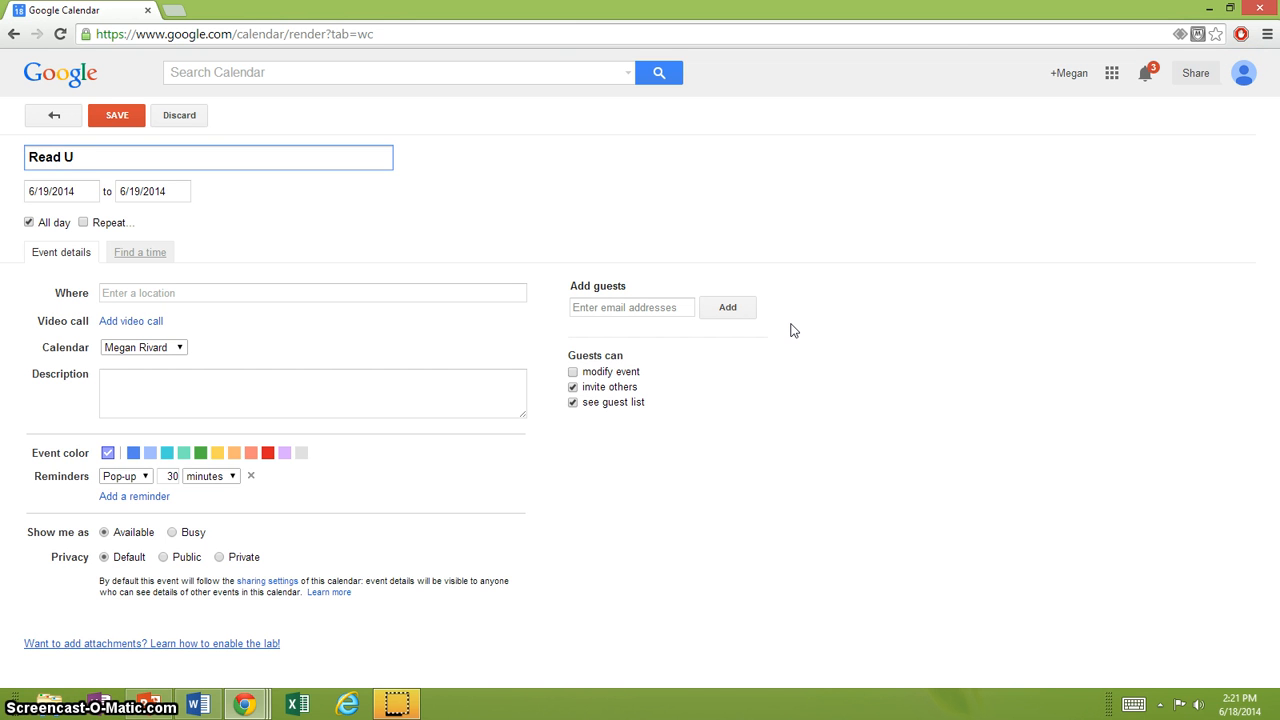
type("Unit 5.01")
key("Tab")
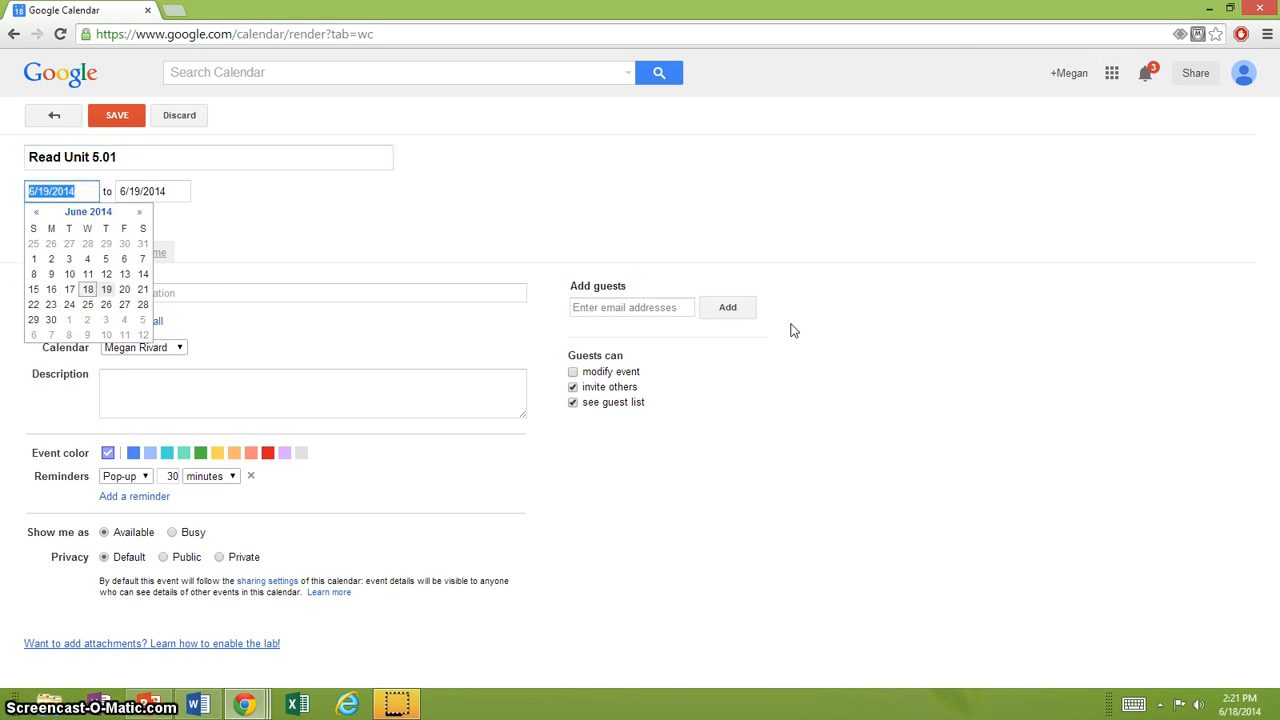
key("Tab")
key("Tab")
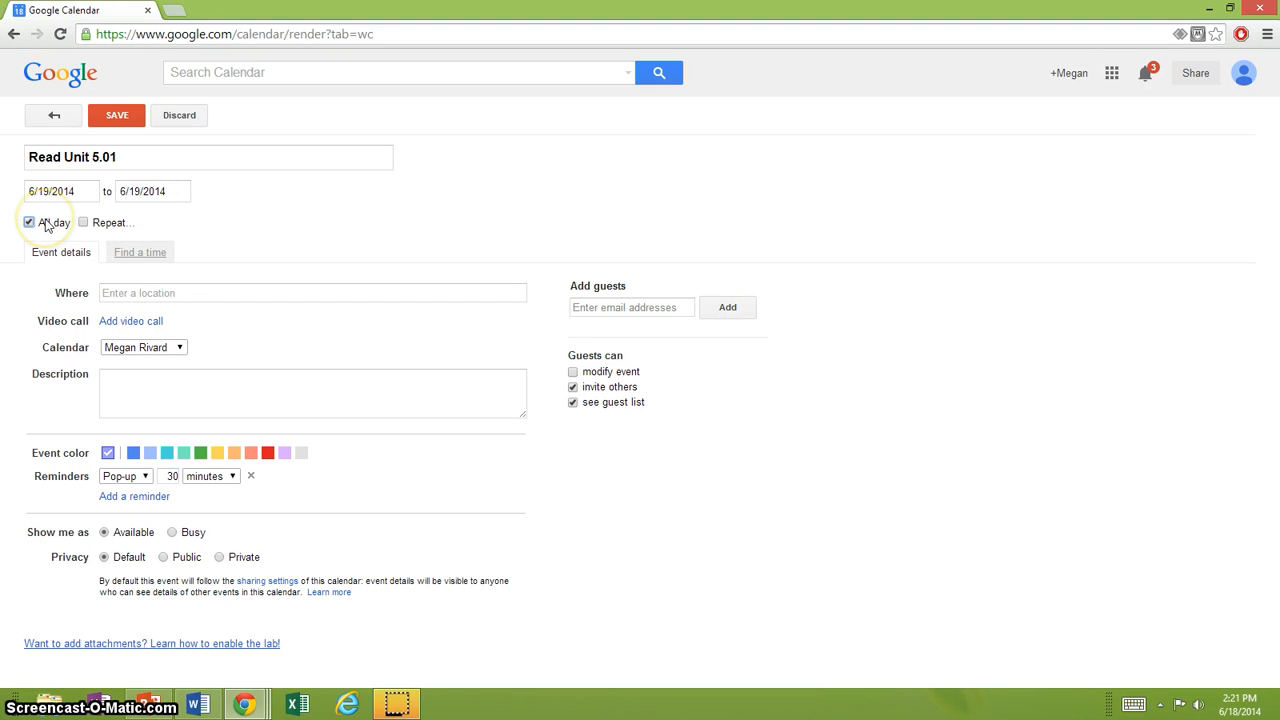
Assign the "Read Unit 5.01" event to the Biology calendar, remove its pop-up reminder, and save it.
left_click(155, 347)
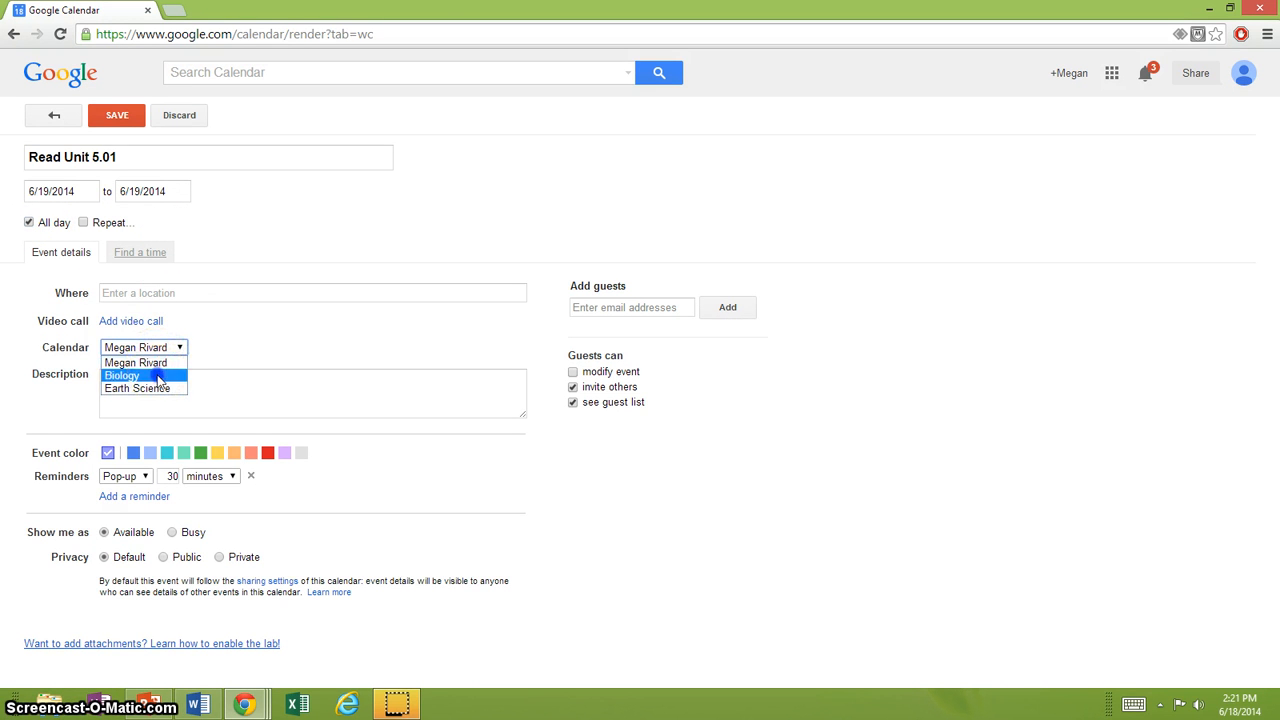
left_click(157, 375)
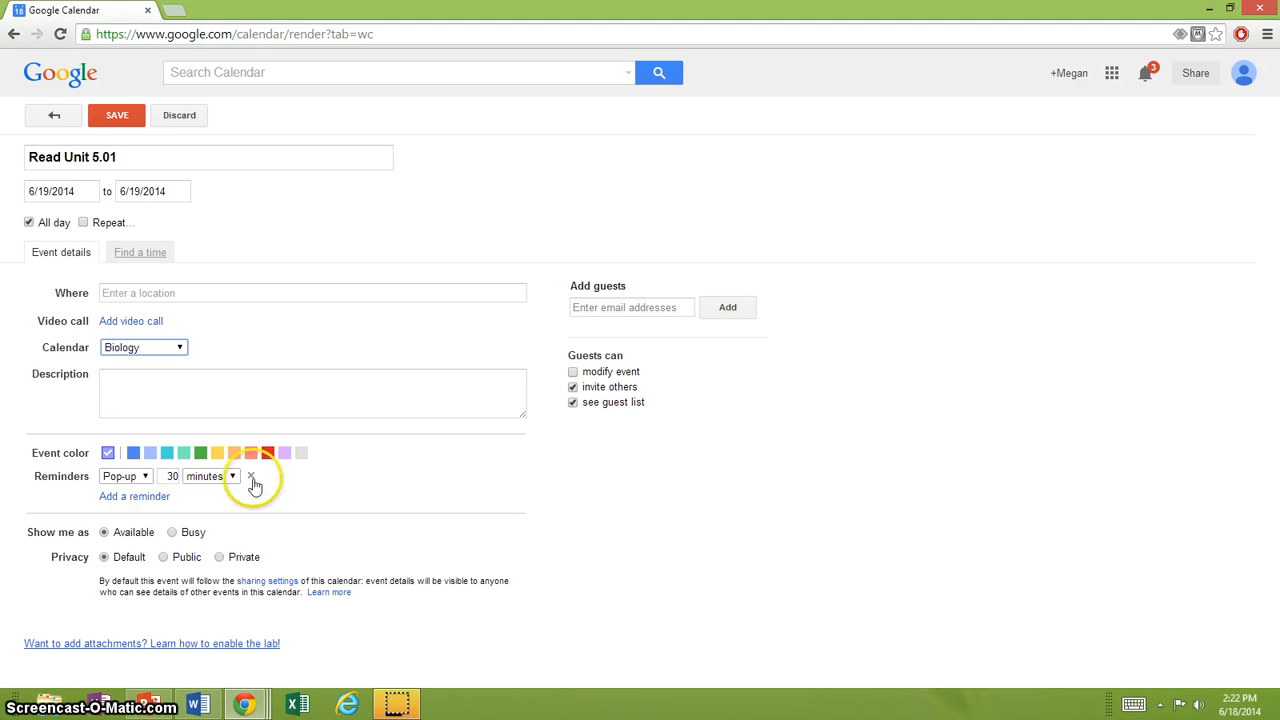
left_click(251, 479)
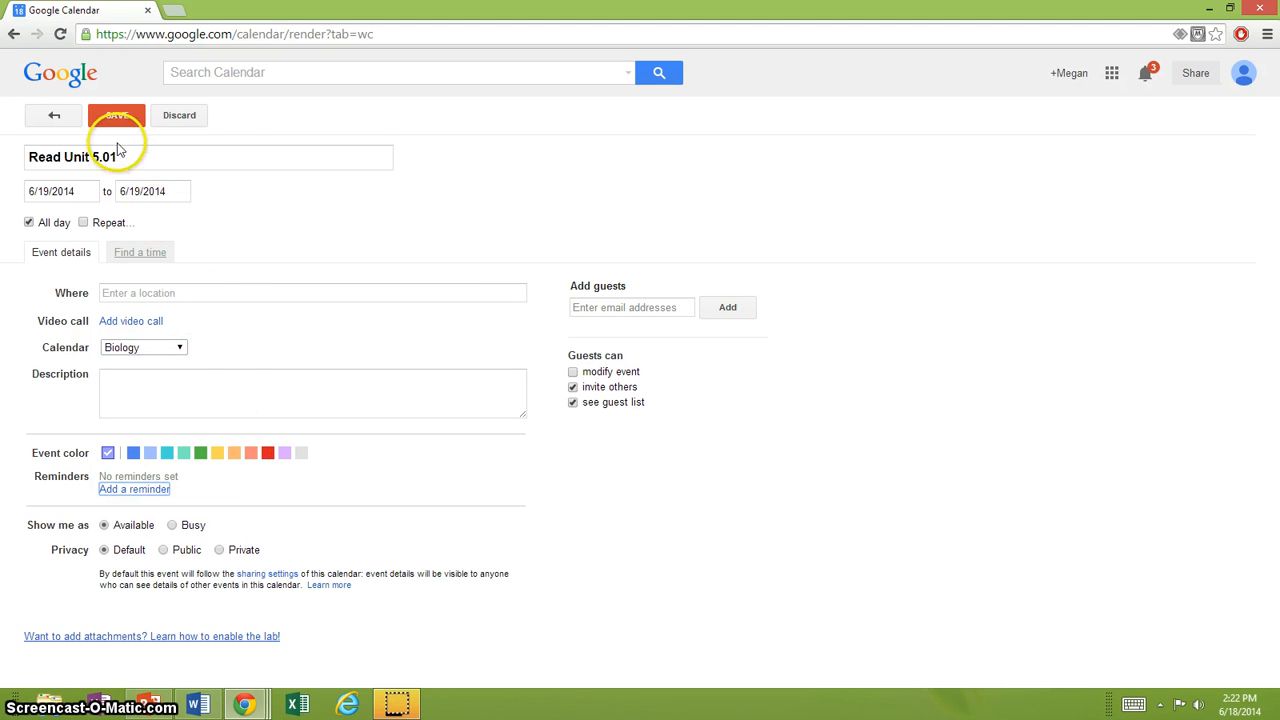
left_click(117, 116)
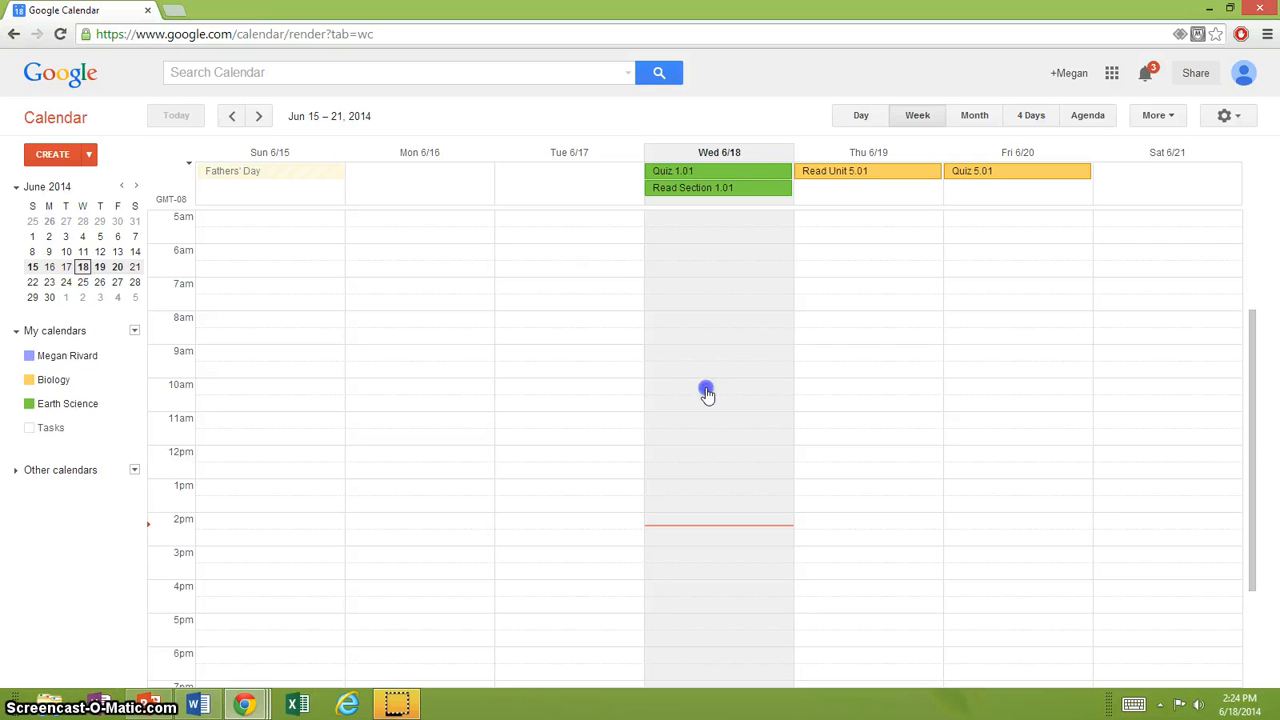
Start a "Help Session" event on Wednesday, June 18, 10am–11am, in the Earth Science calendar and open its full details.
left_click(706, 392)
type("H")
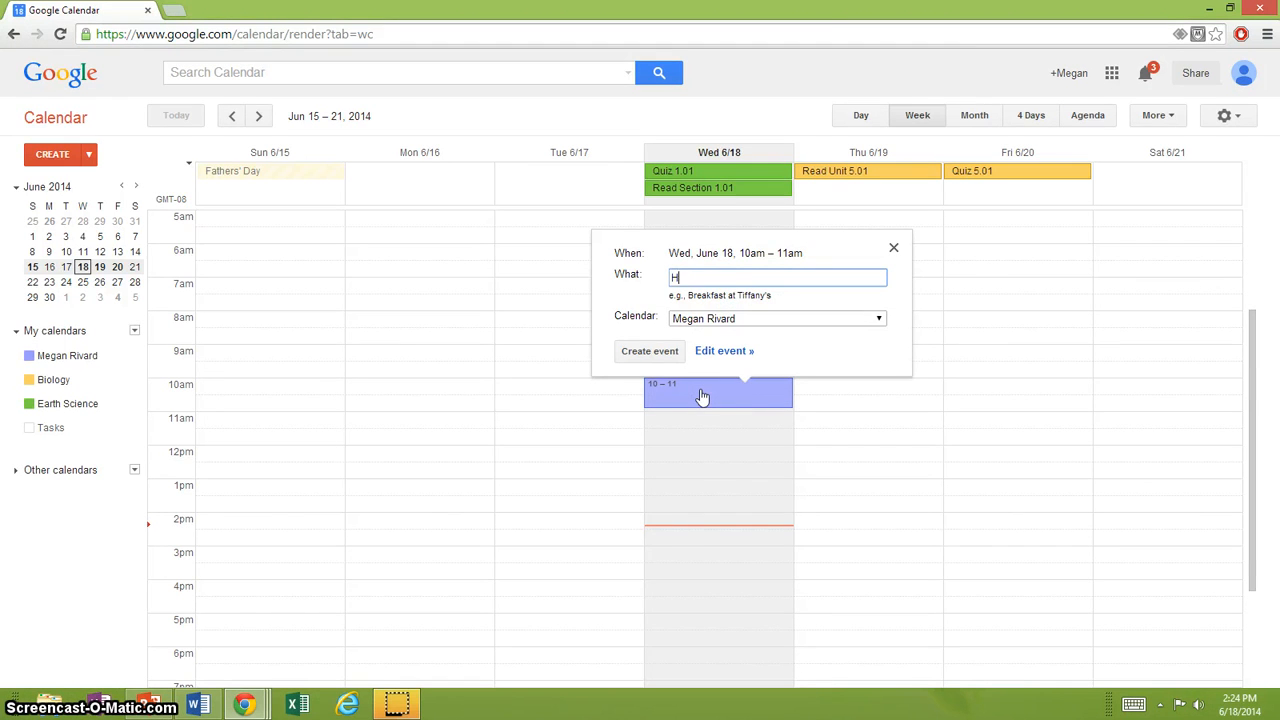
type("elp Session")
left_click(742, 318)
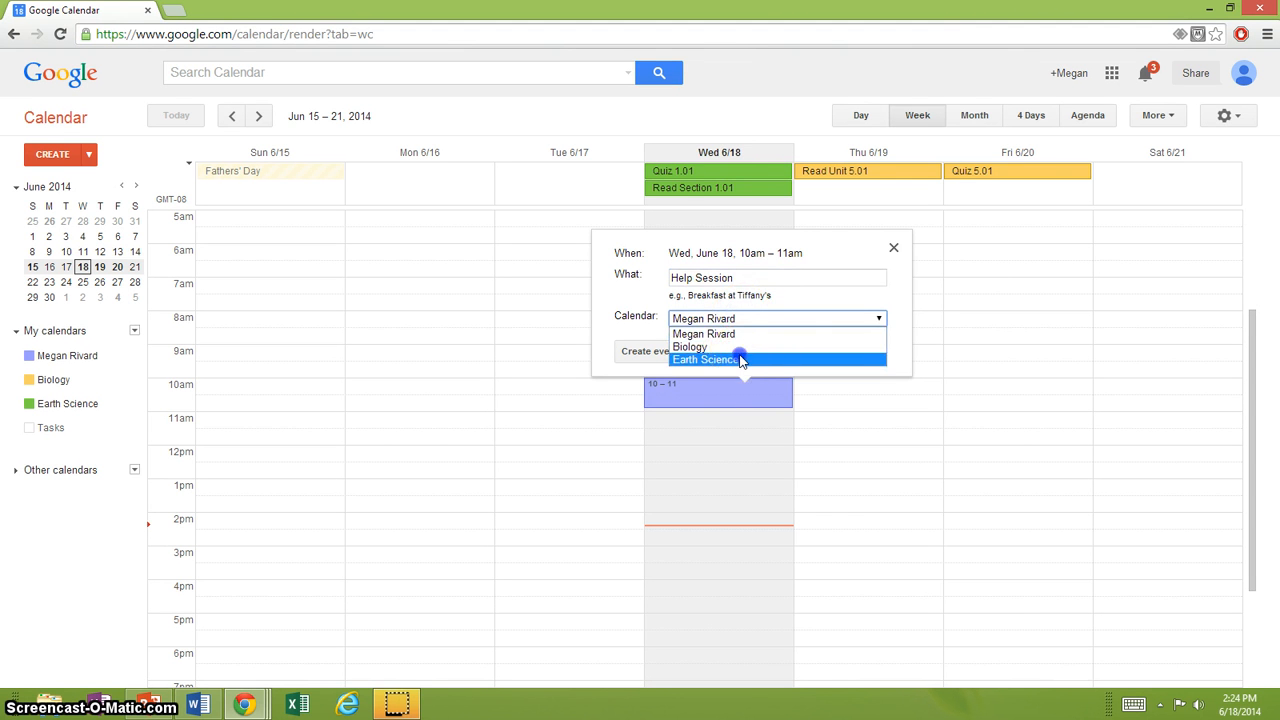
left_click(740, 360)
left_click(729, 353)
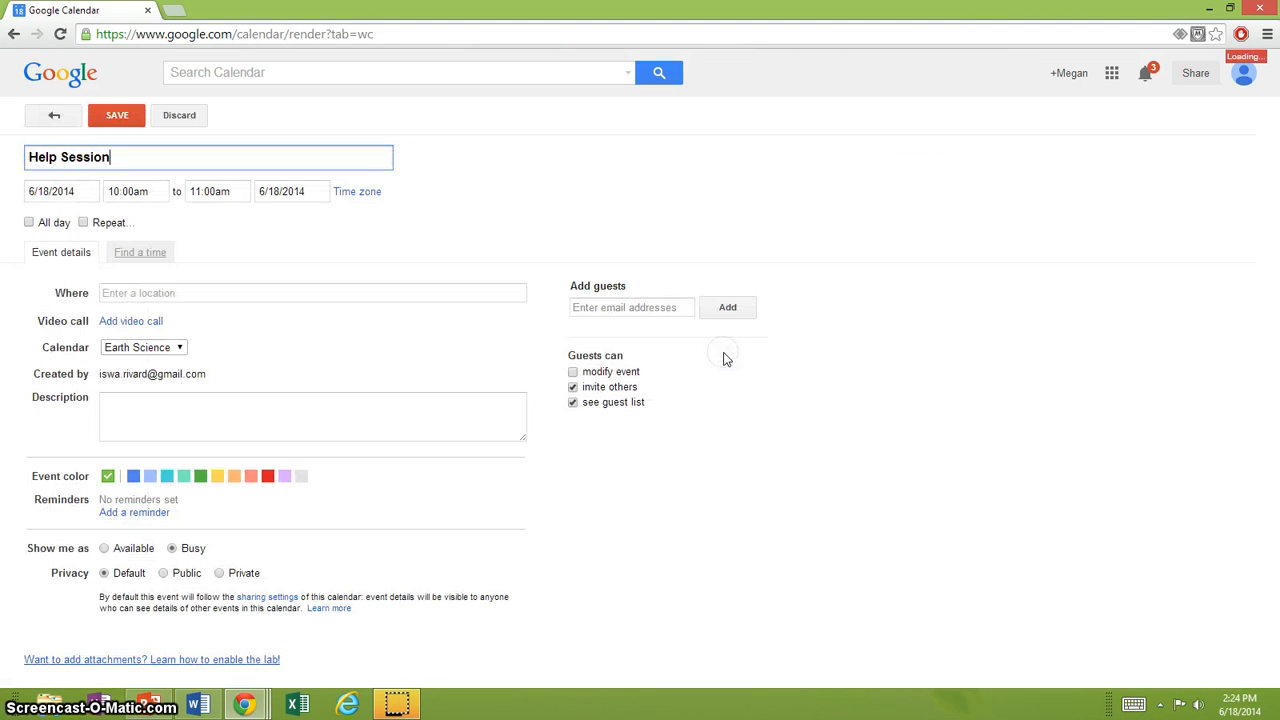
Set the Help Session's location to "CC (Virtual Classroom)" and save the event.
left_click(225, 299)
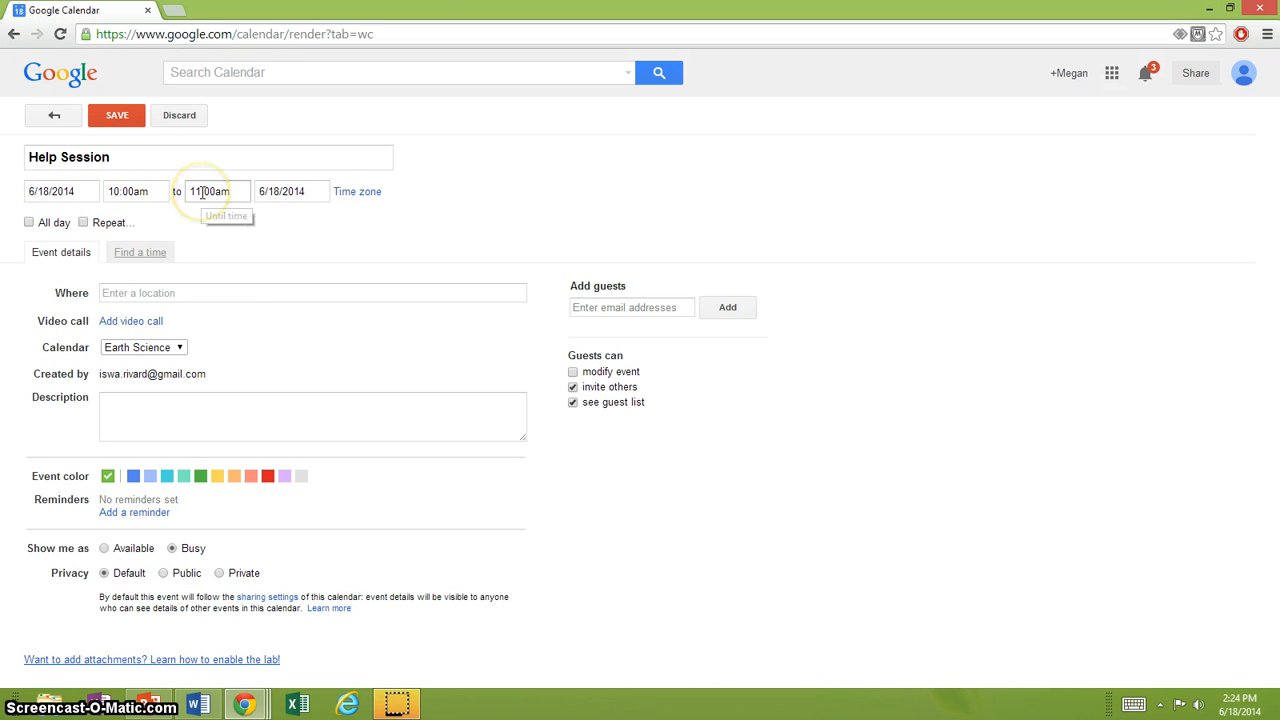
left_click(170, 293)
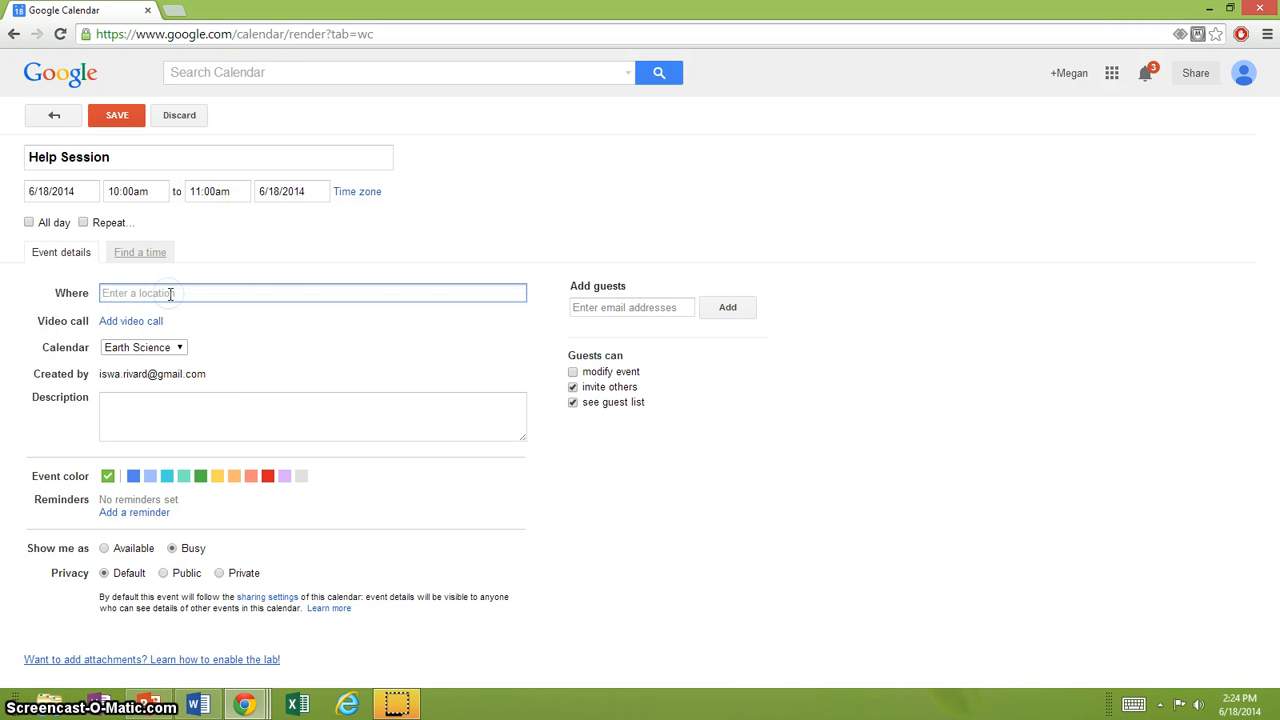
type("Virt")
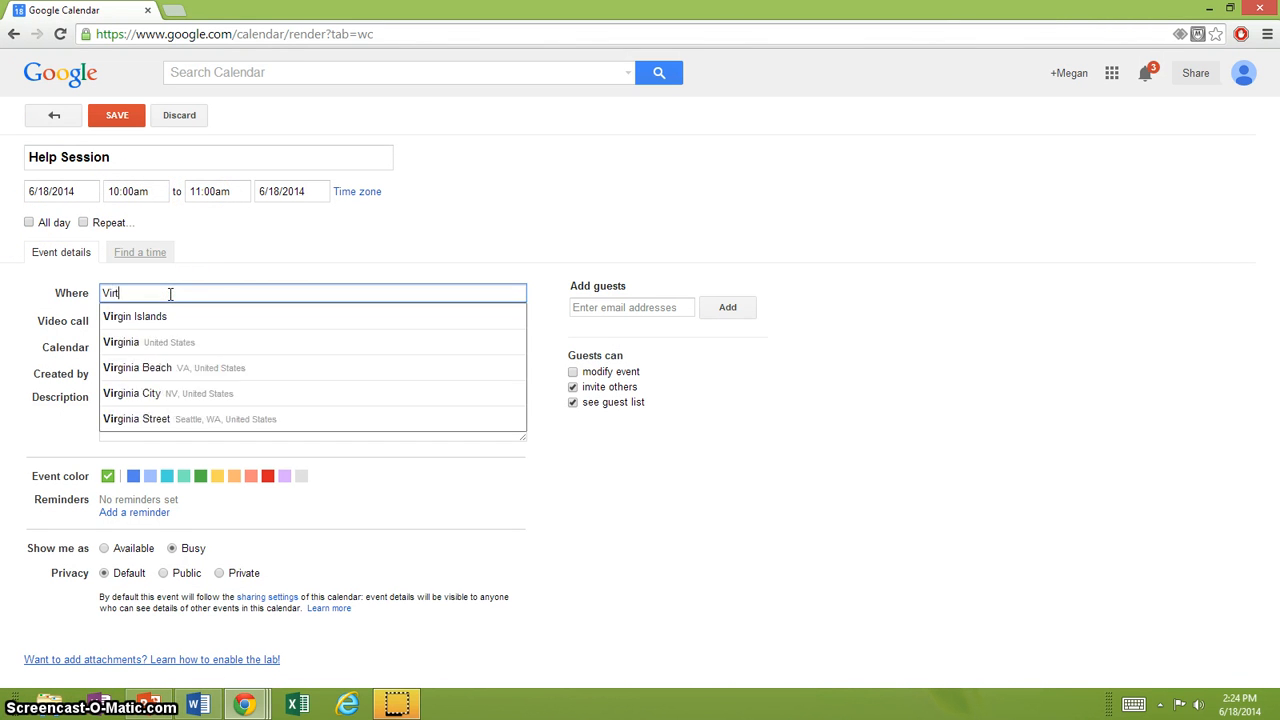
type("ual Classroom")
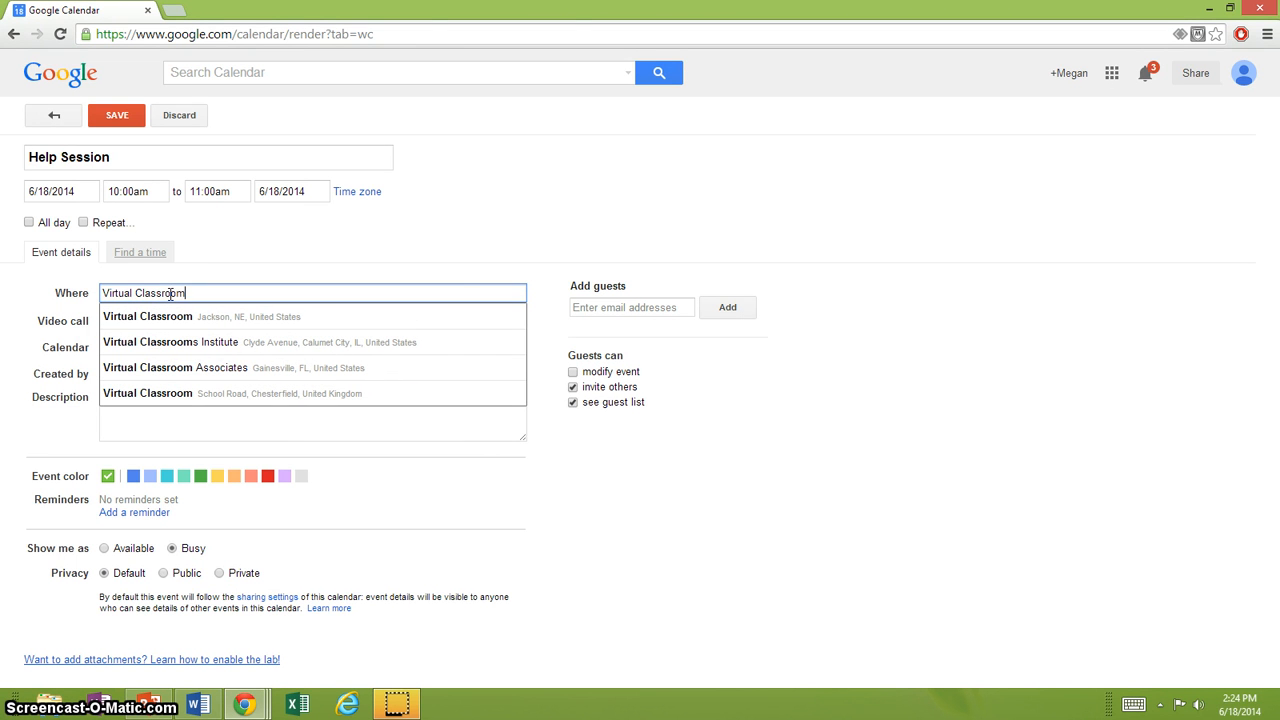
type("CC ")
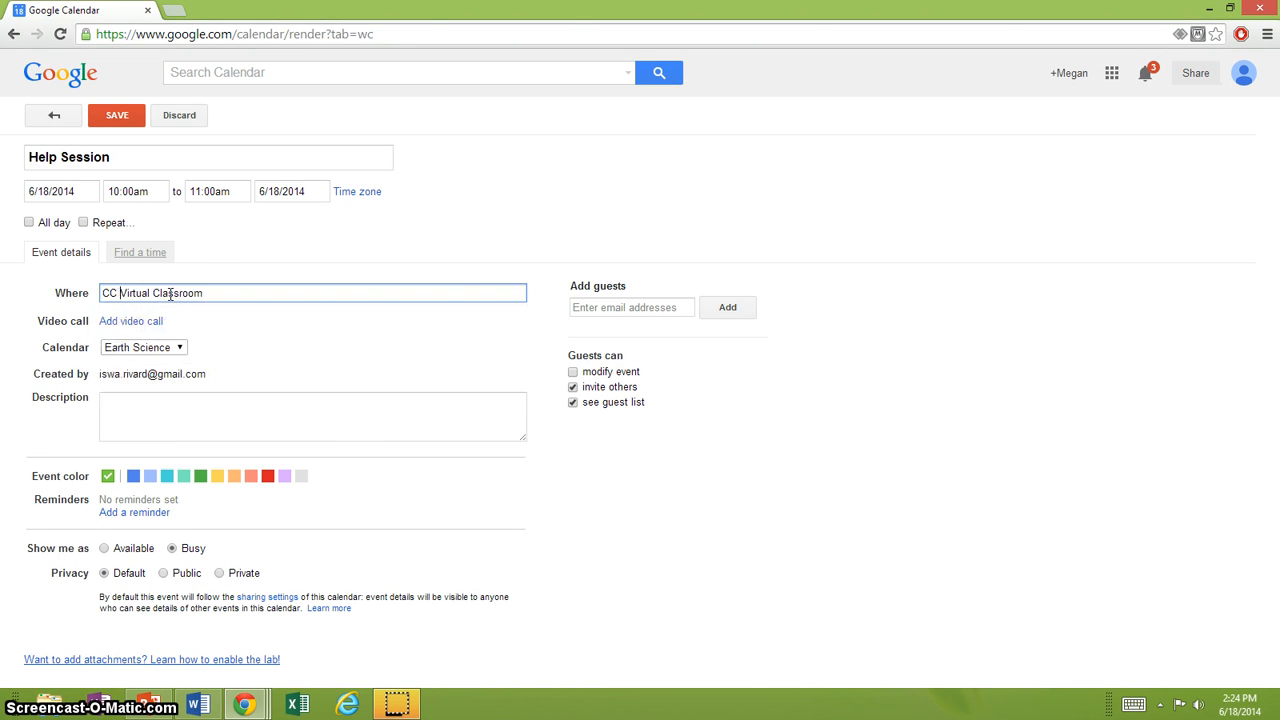
type("(")
left_click(113, 300)
left_click(196, 306)
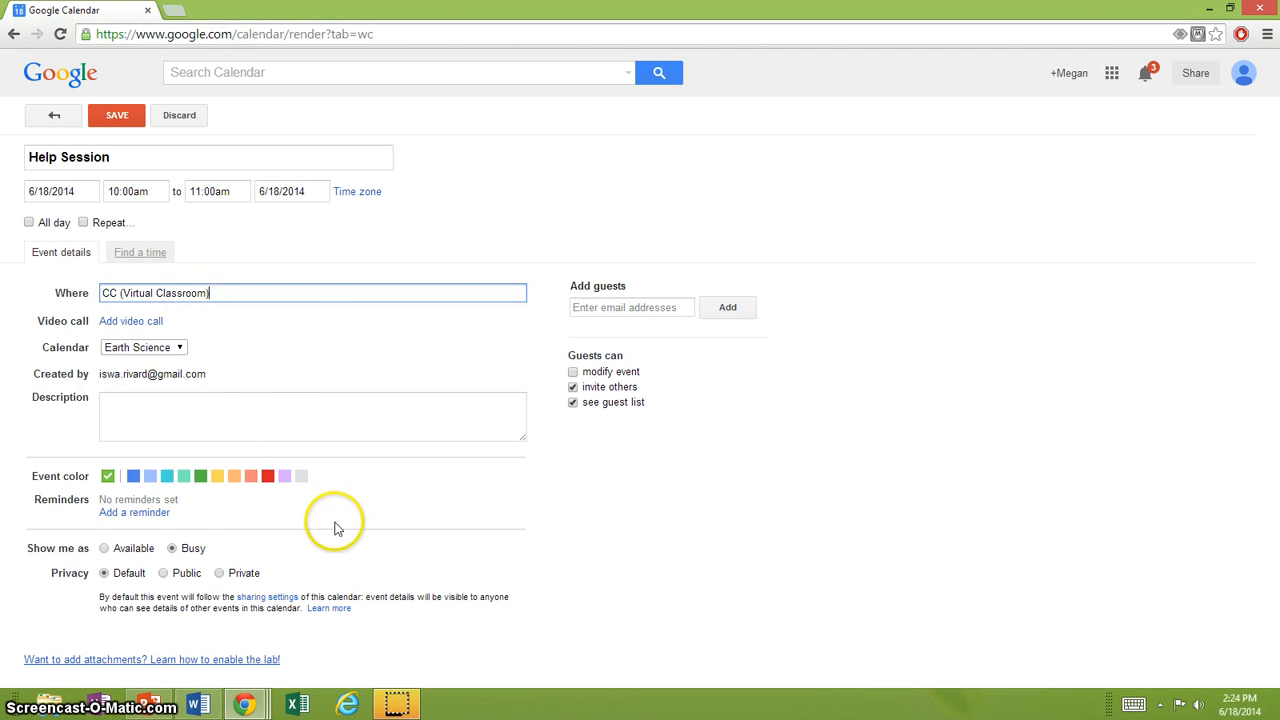
left_click(130, 513)
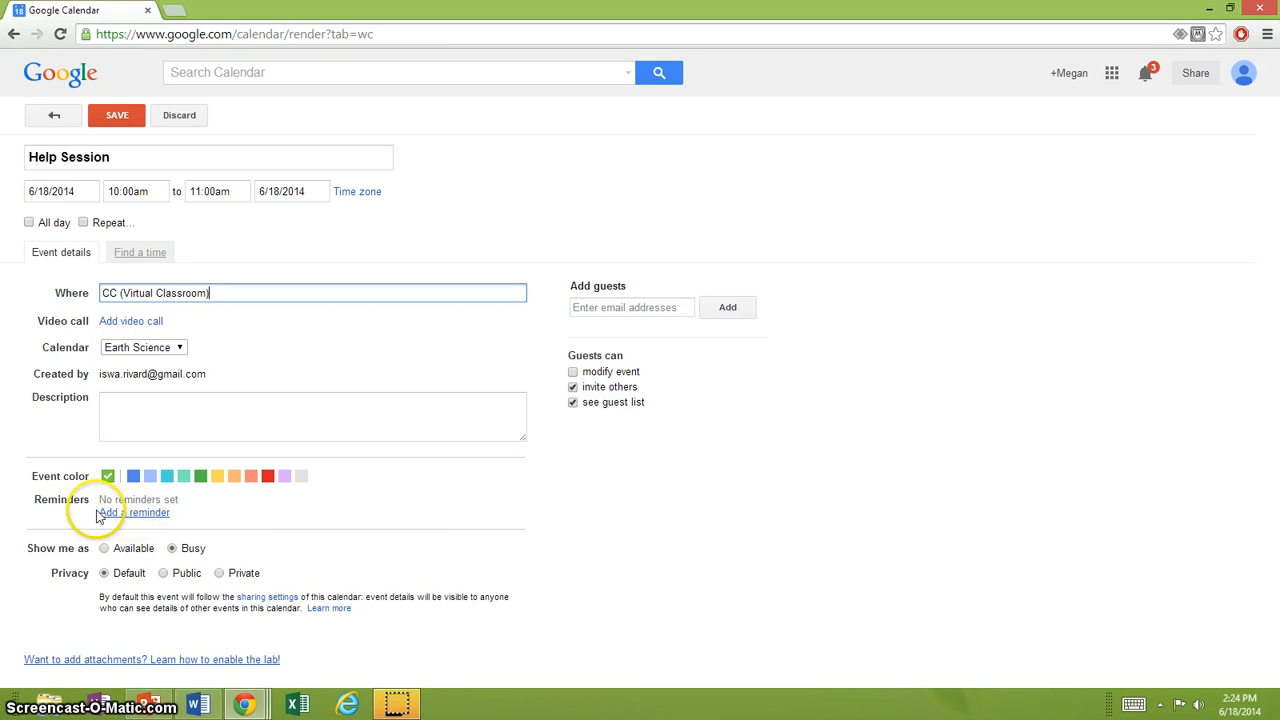
left_click(160, 514)
left_click(117, 116)
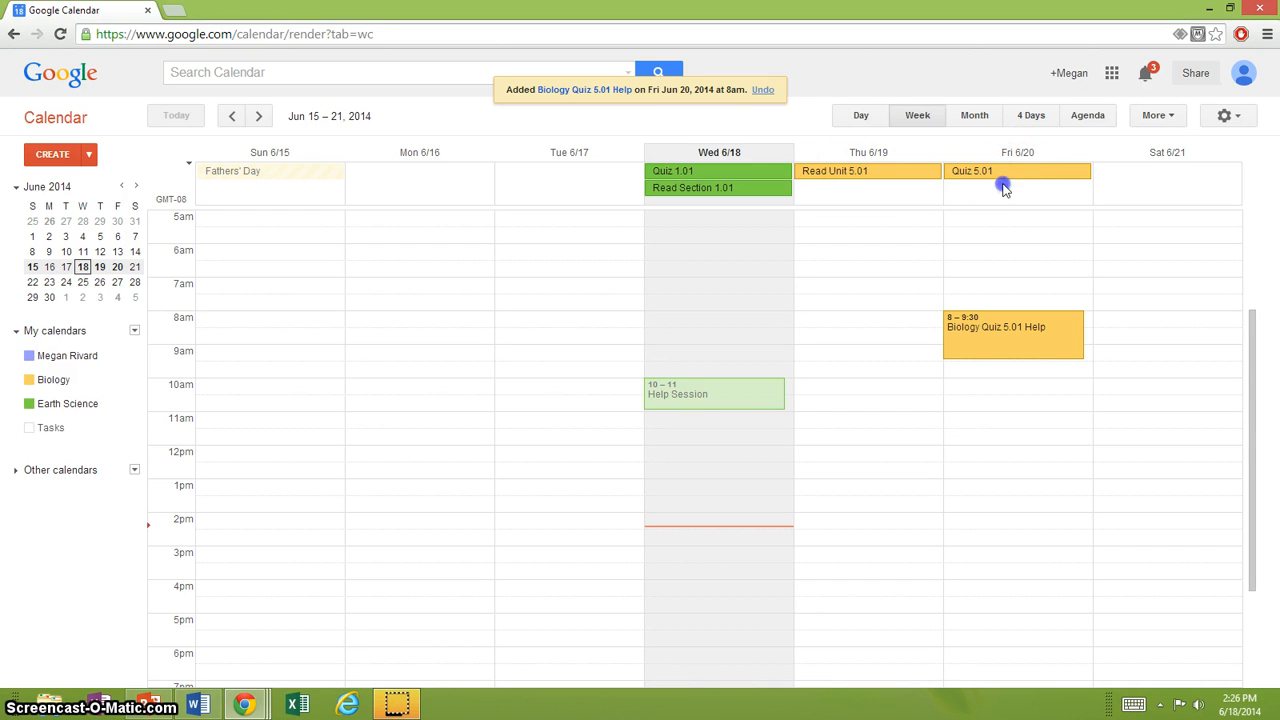
Move the "Quiz 5.01" and "Biology Quiz 5.01 Help" events from Friday to Thursday 6/19.
left_click_drag(1004, 190, 895, 195)
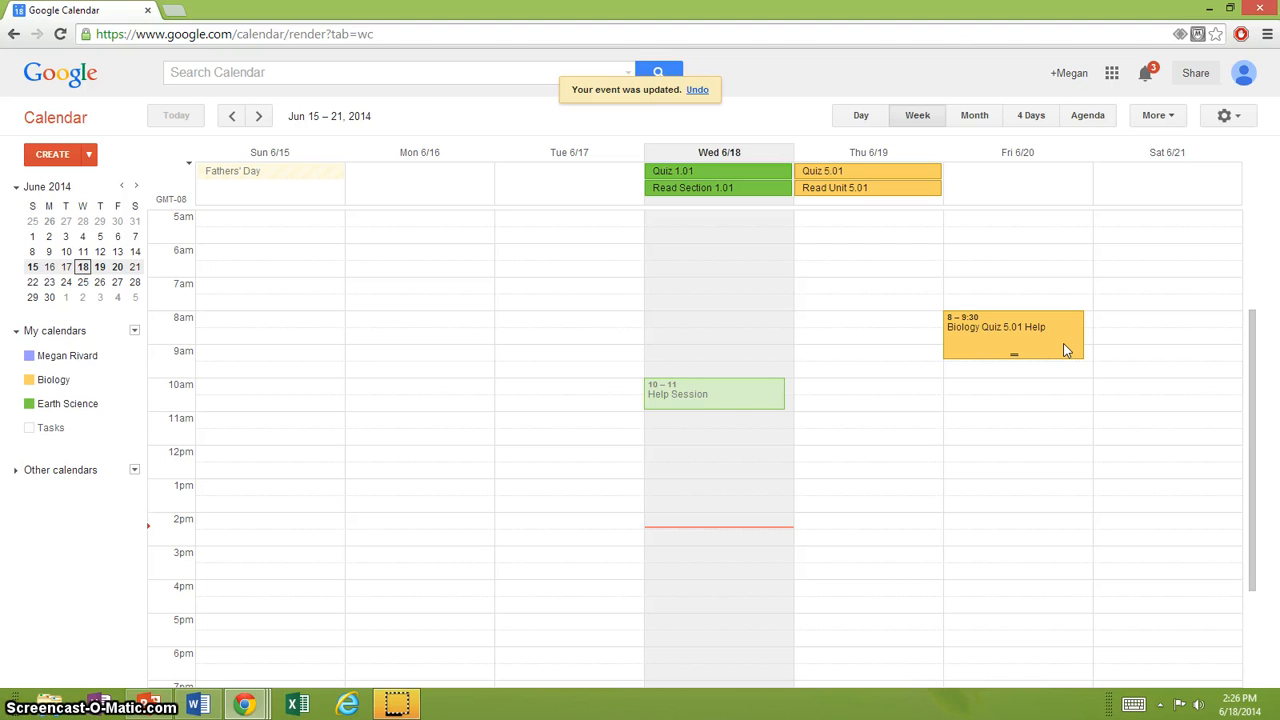
left_click_drag(1062, 349, 871, 335)
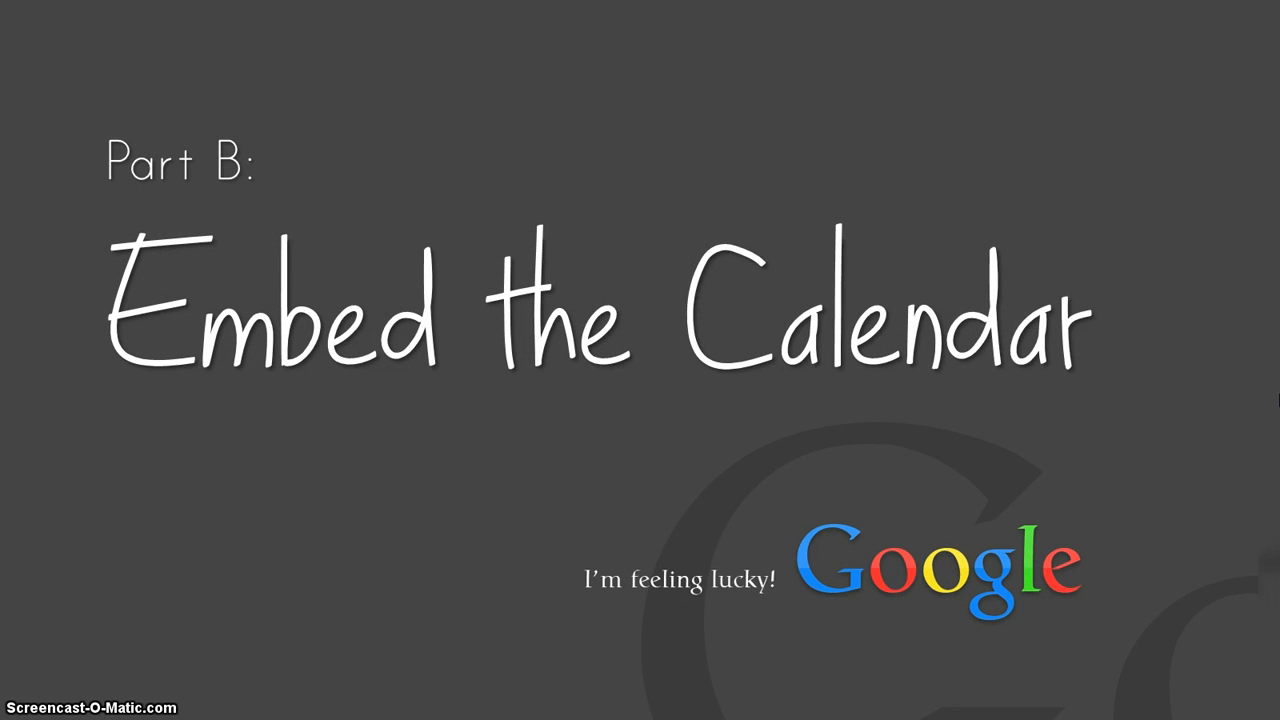
key("Right")
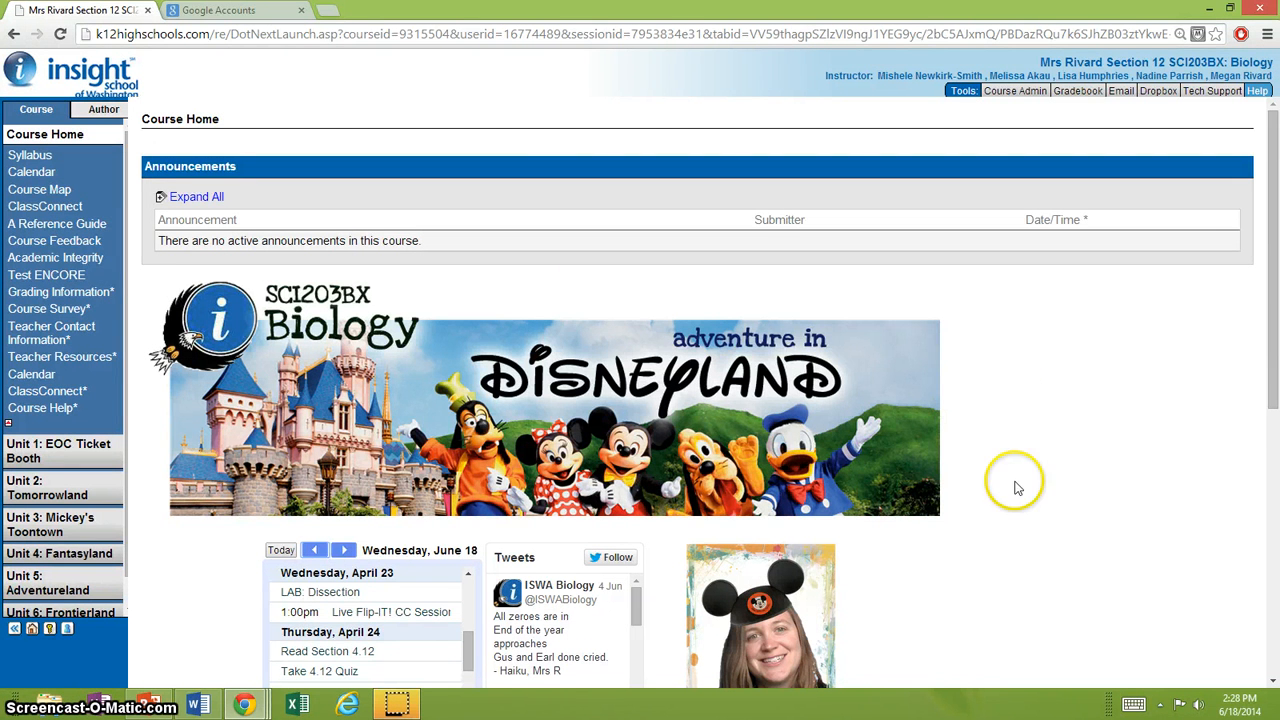
Examine the calendars embedded in the Biology course home and Calendar pages, browsing back to April 2014 and returning to June.
scroll(1090, 518, "down", 5)
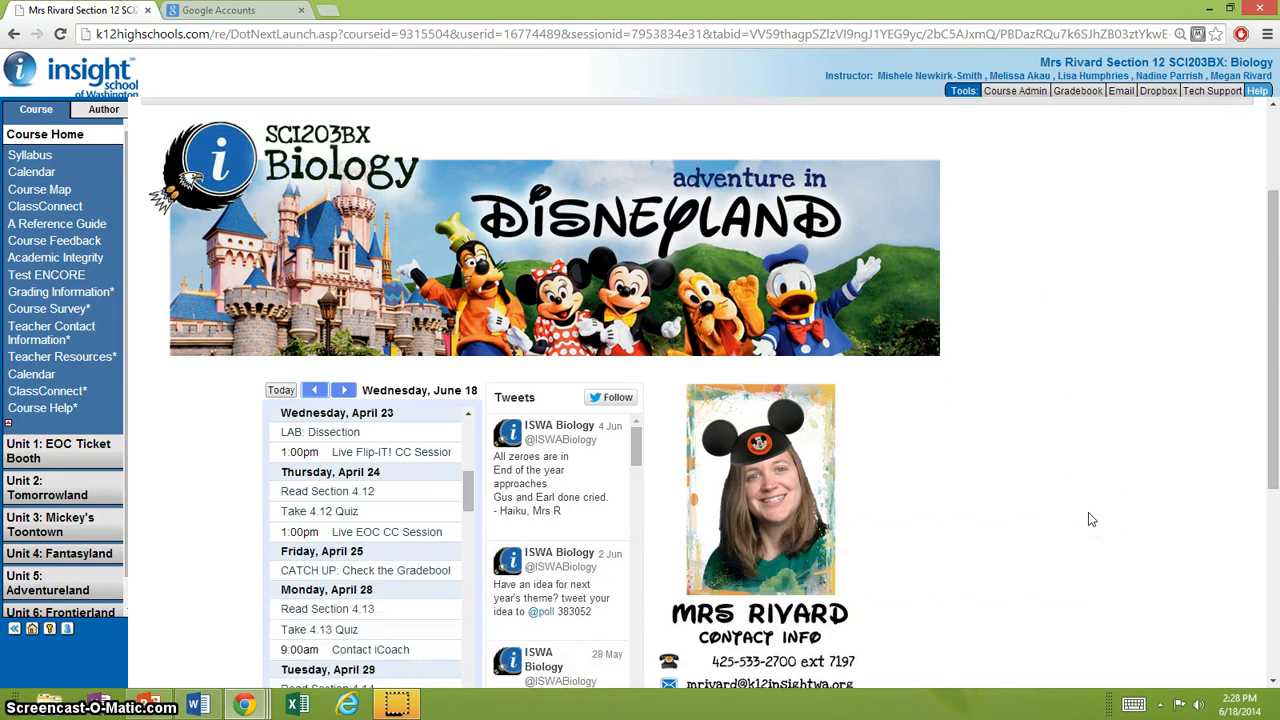
scroll(1090, 518, "down", 2)
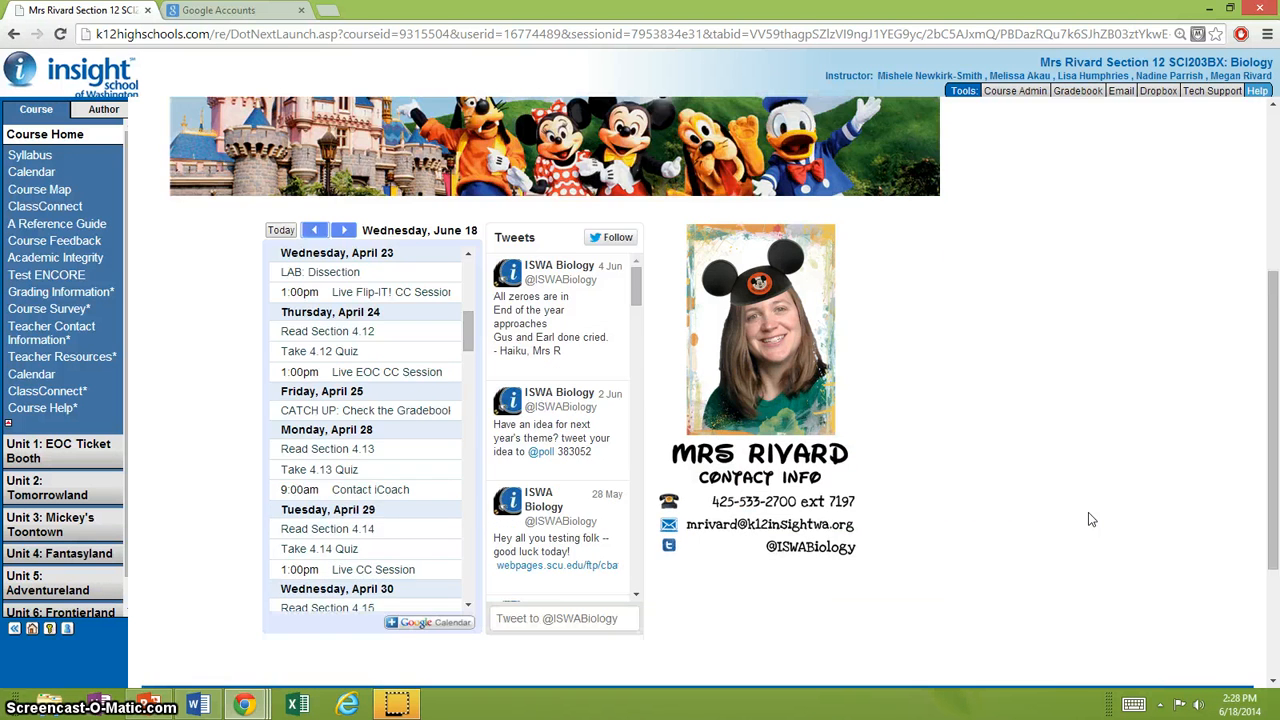
scroll(1088, 515, "up", 5)
scroll(1088, 515, "up", 2)
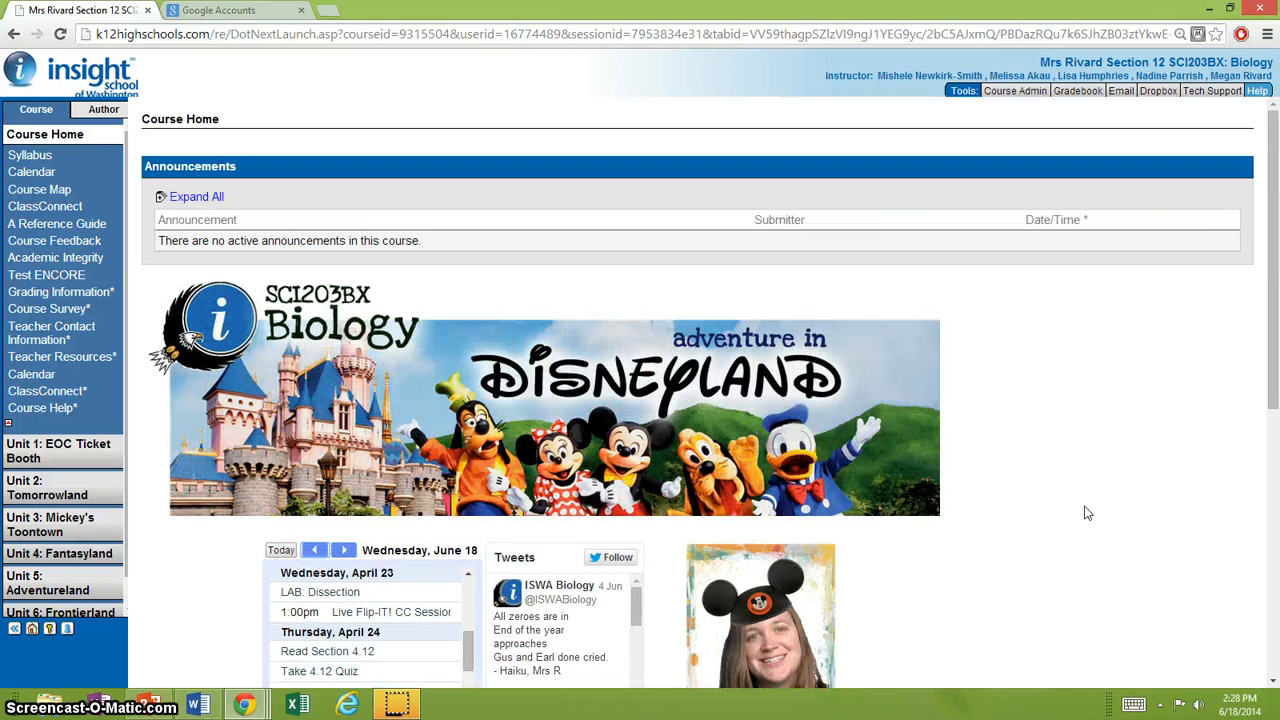
left_click(32, 173)
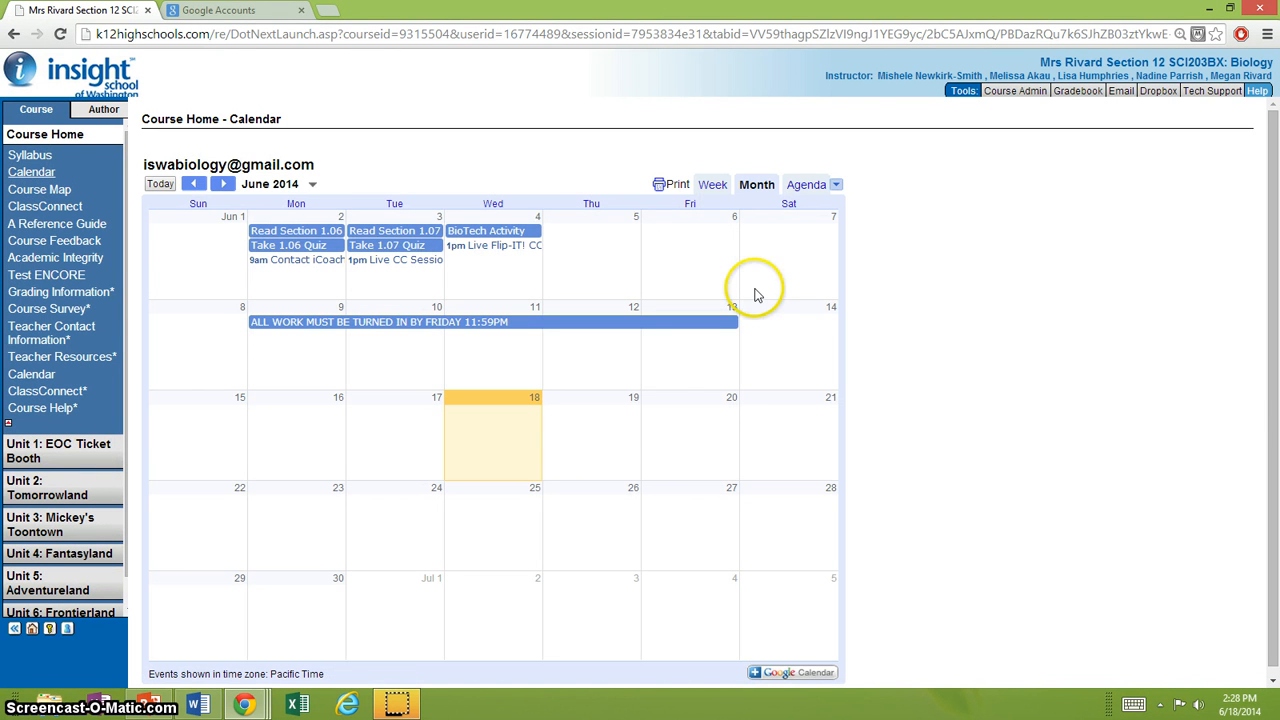
left_click(195, 186)
left_click(195, 186)
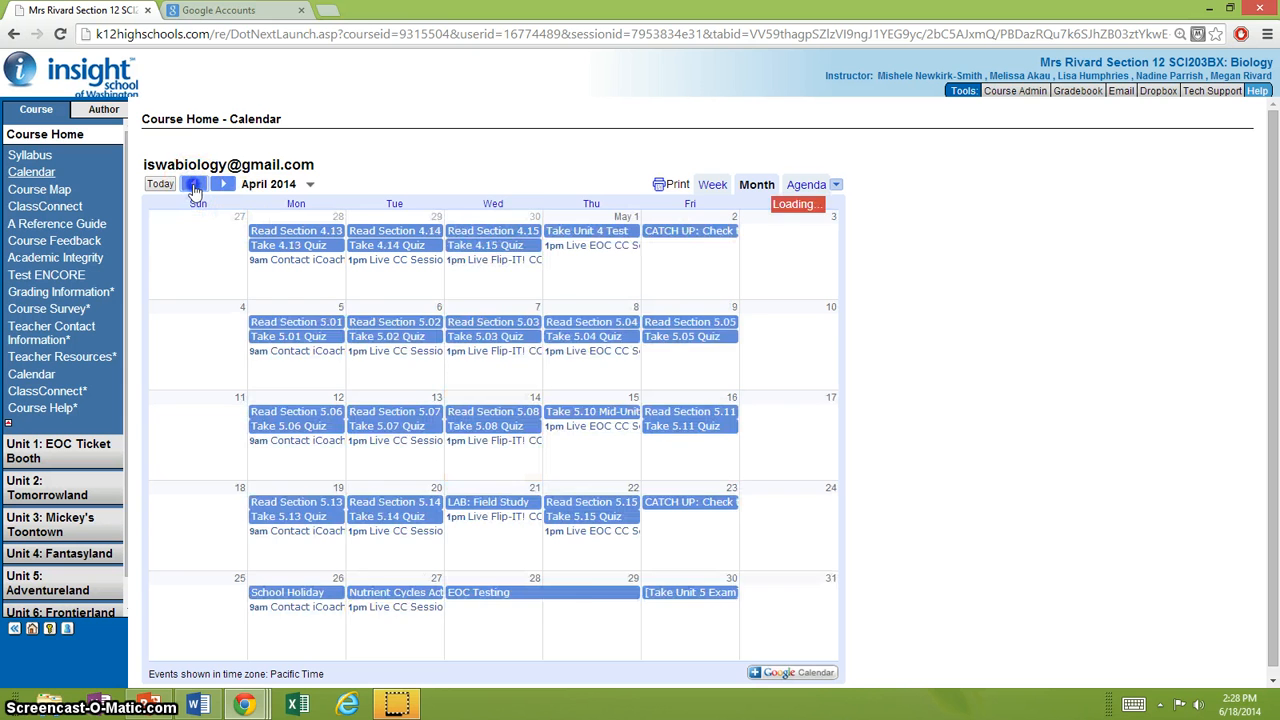
left_click(224, 186)
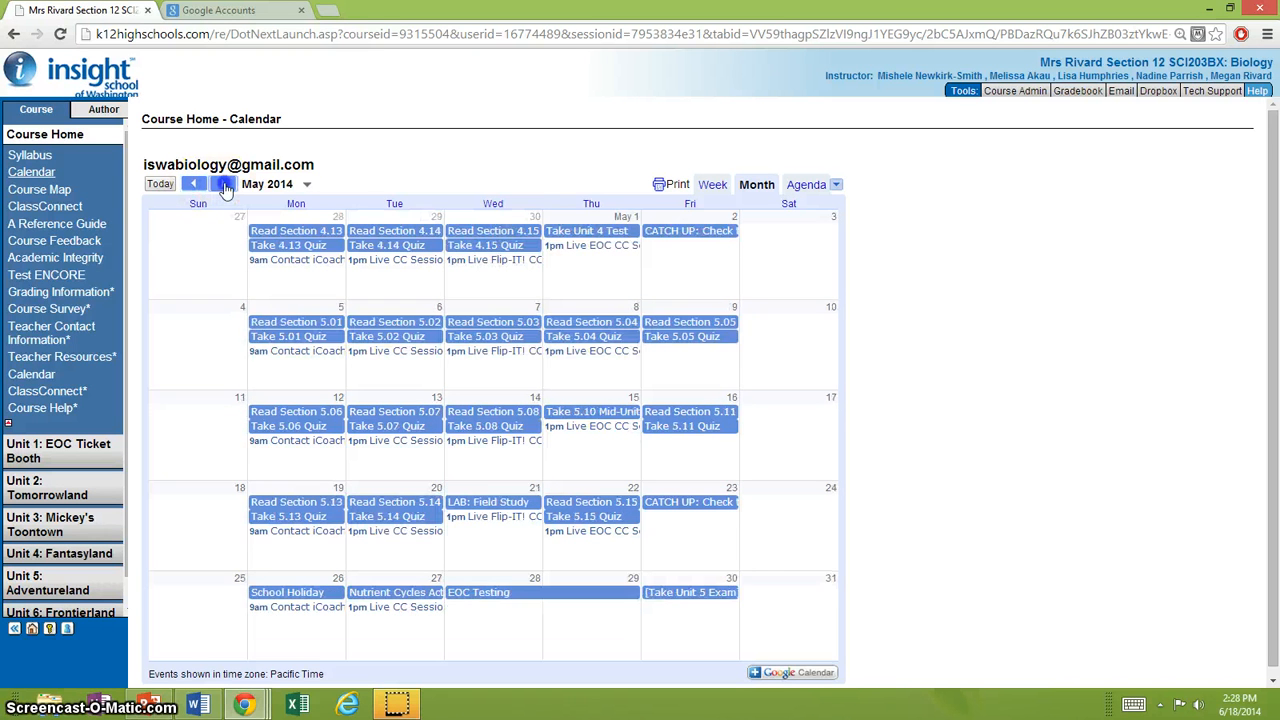
left_click(224, 186)
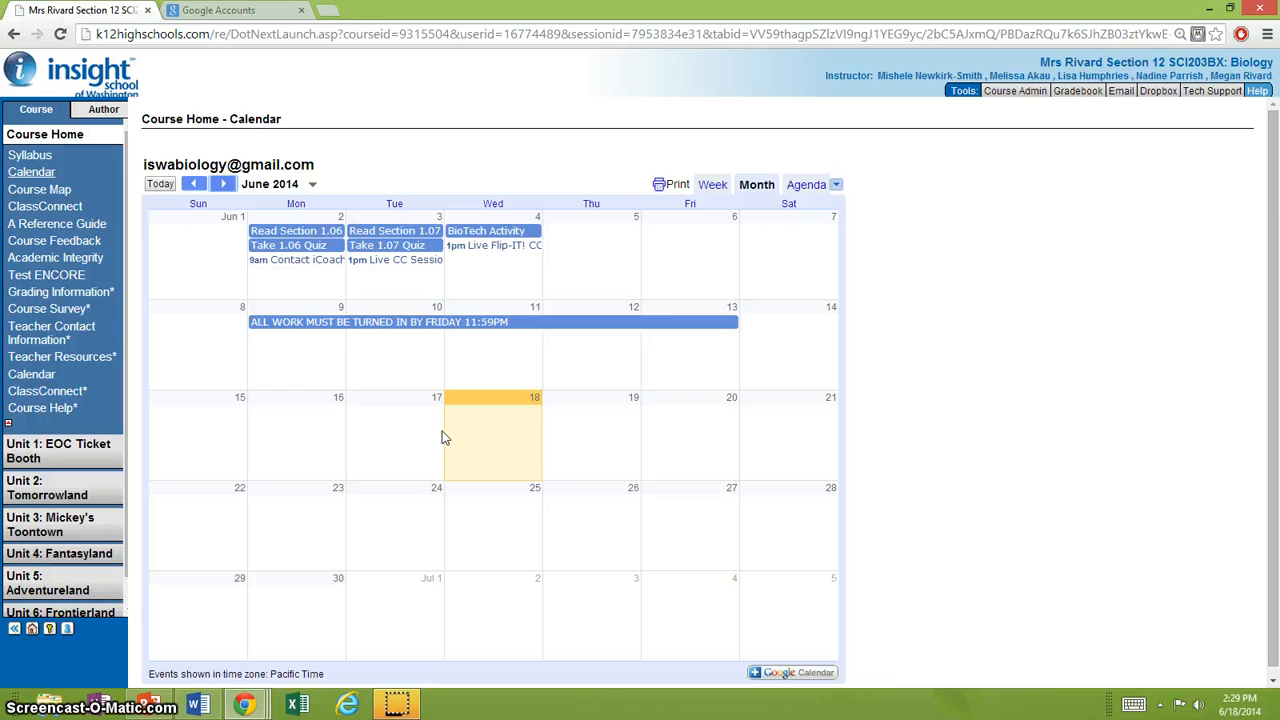
Switch the course to author mode and permanently delete the Calendar item listed just below Teacher Resources.
left_click(30, 145)
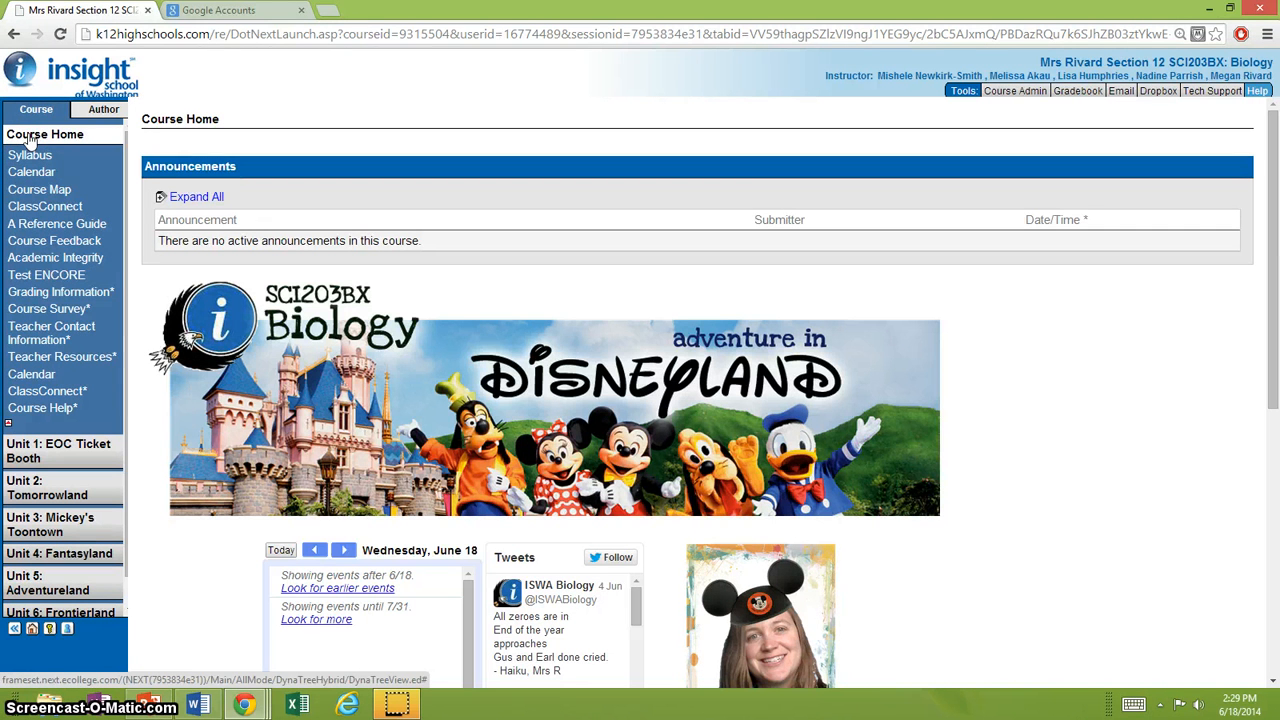
left_click(94, 112)
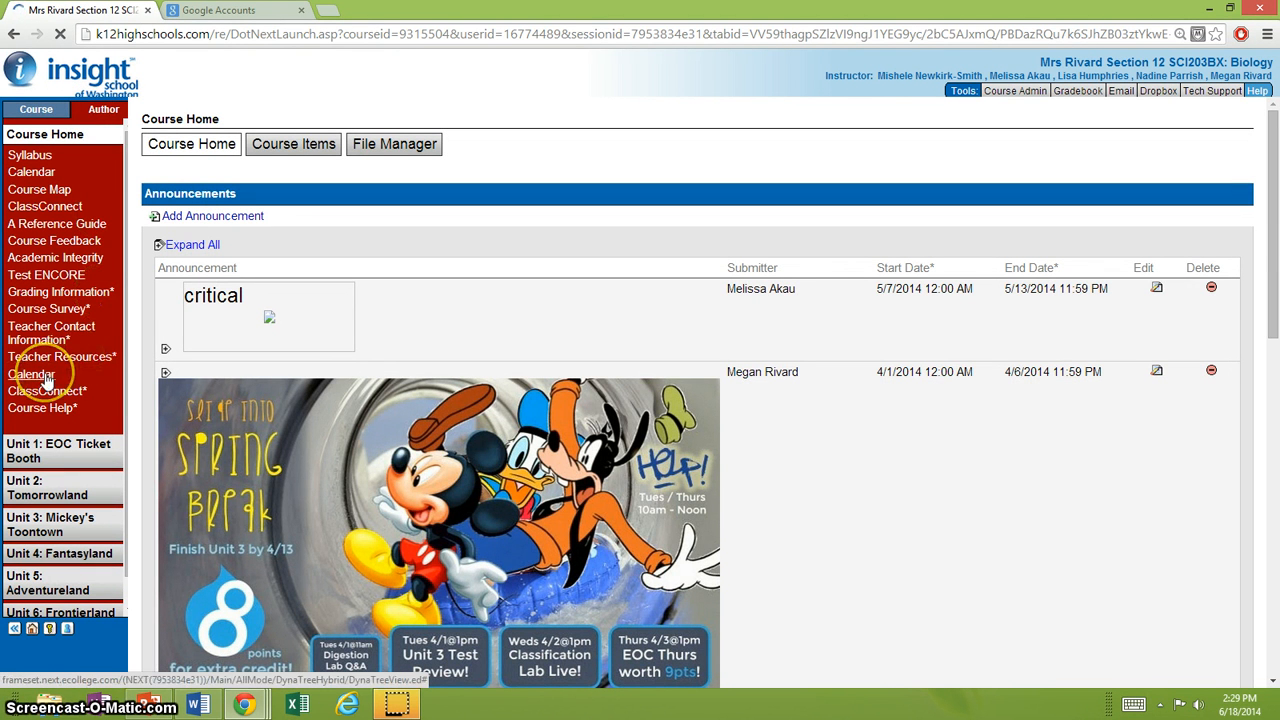
left_click(45, 377)
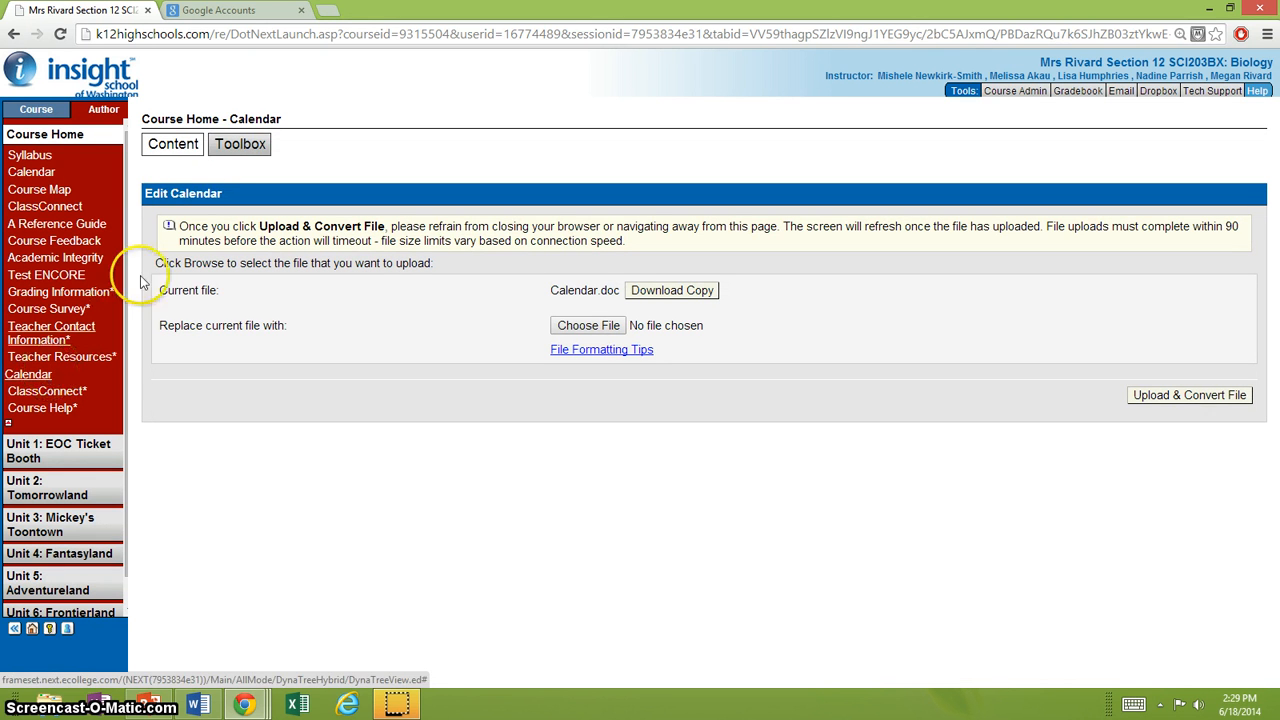
left_click(238, 148)
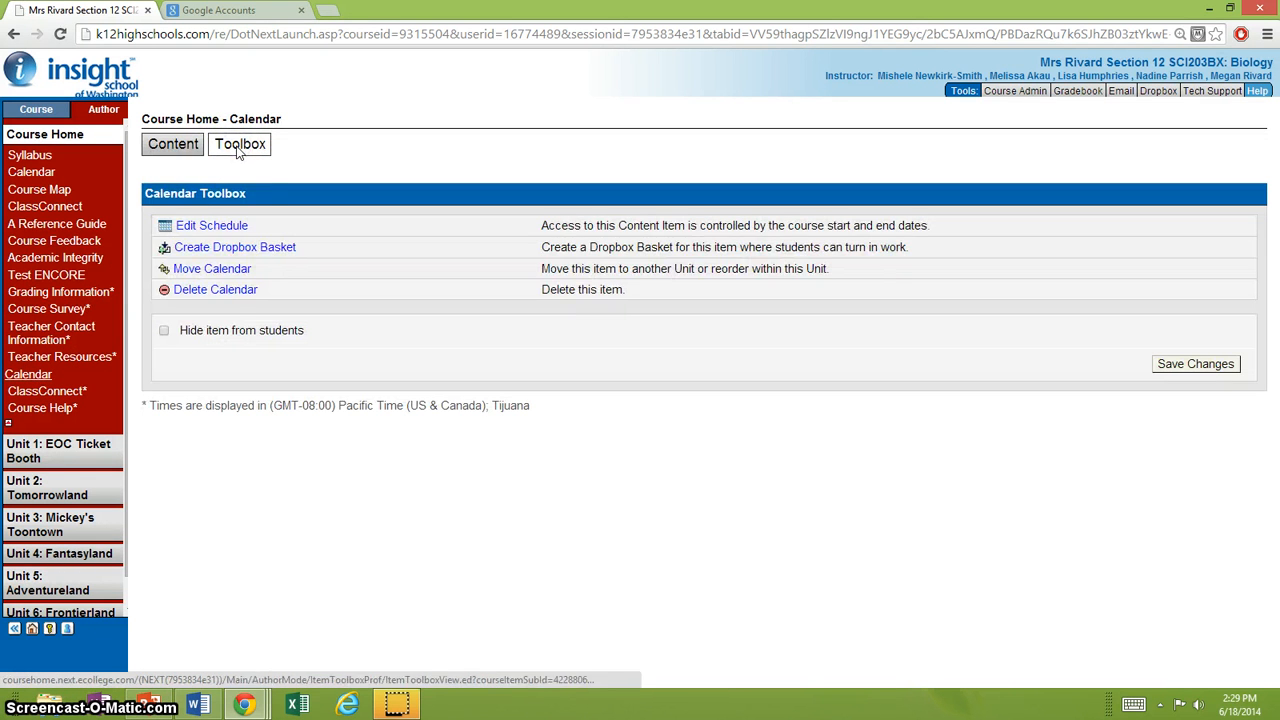
left_click(216, 292)
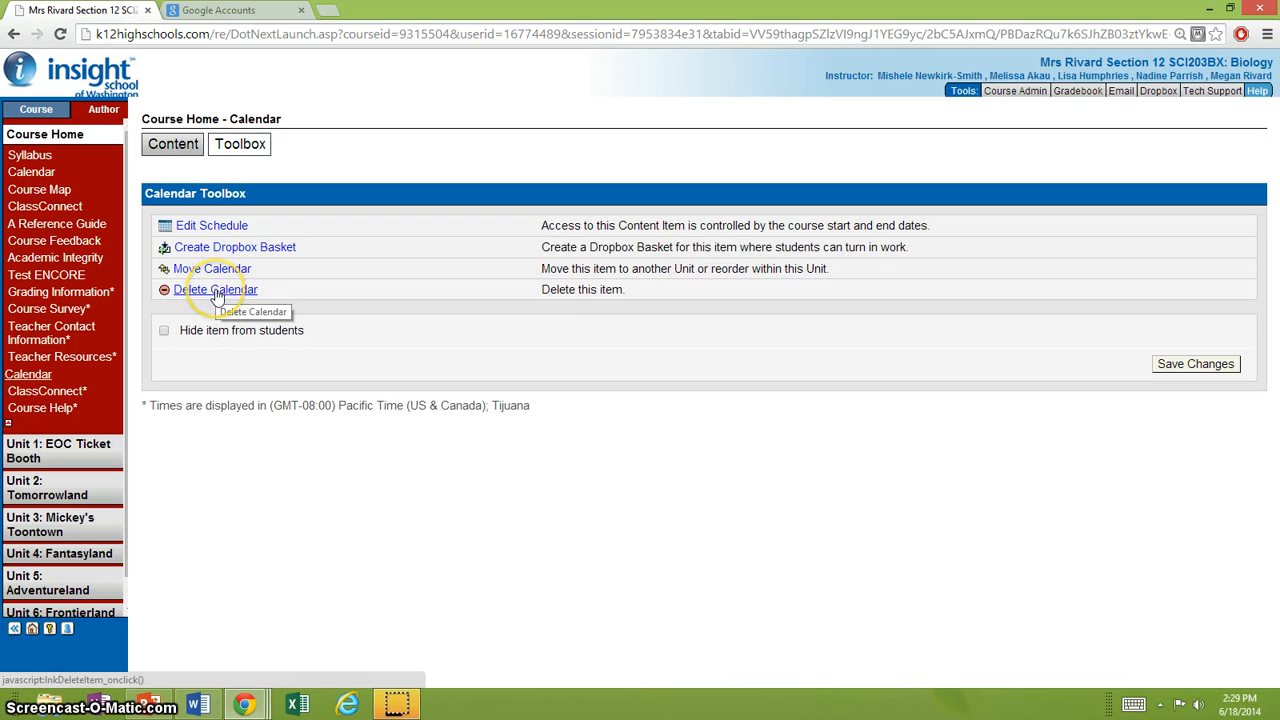
left_click(216, 292)
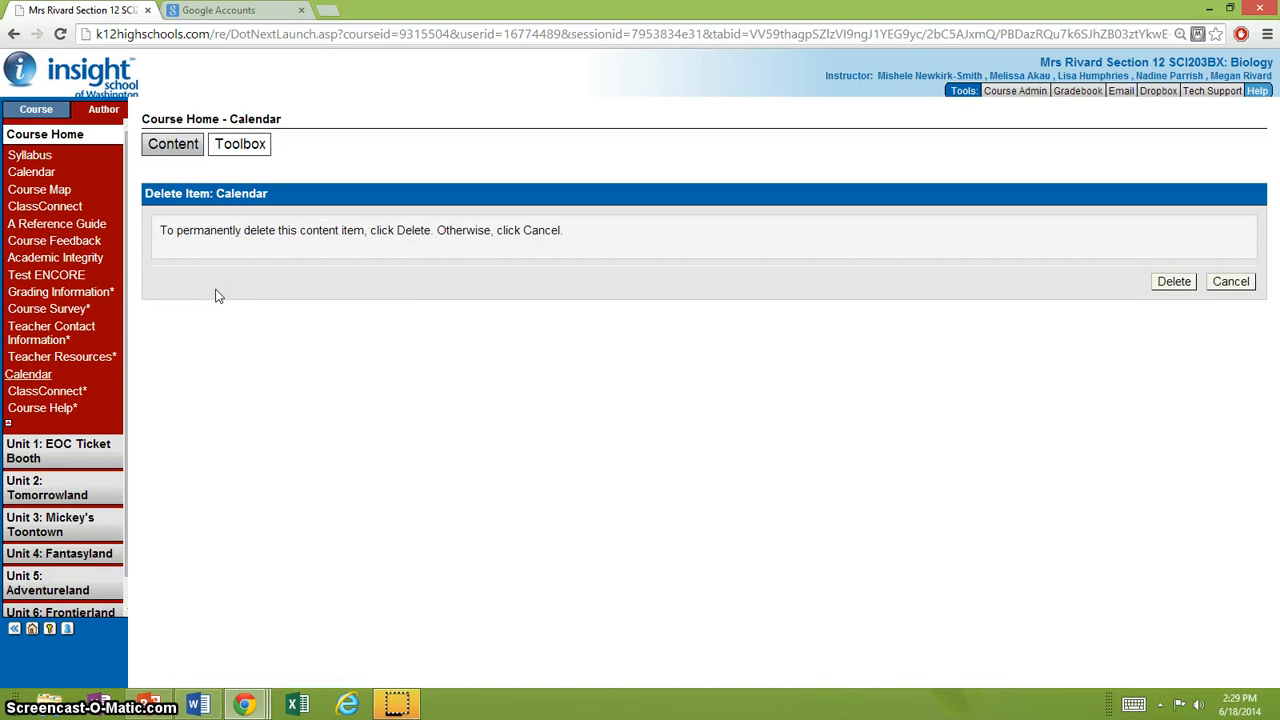
left_click(1174, 283)
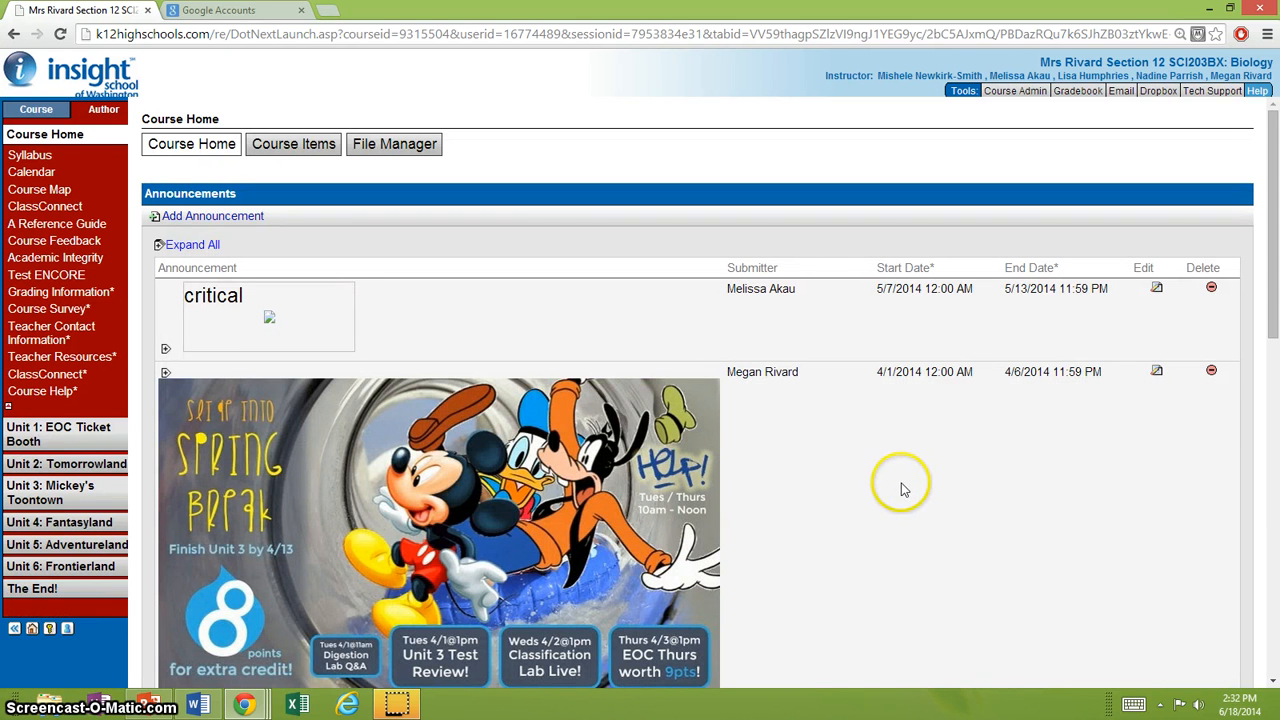
Add a Text/Multimedia item named "Calendar" to Course Home and open its content for HTML editing.
left_click(313, 148)
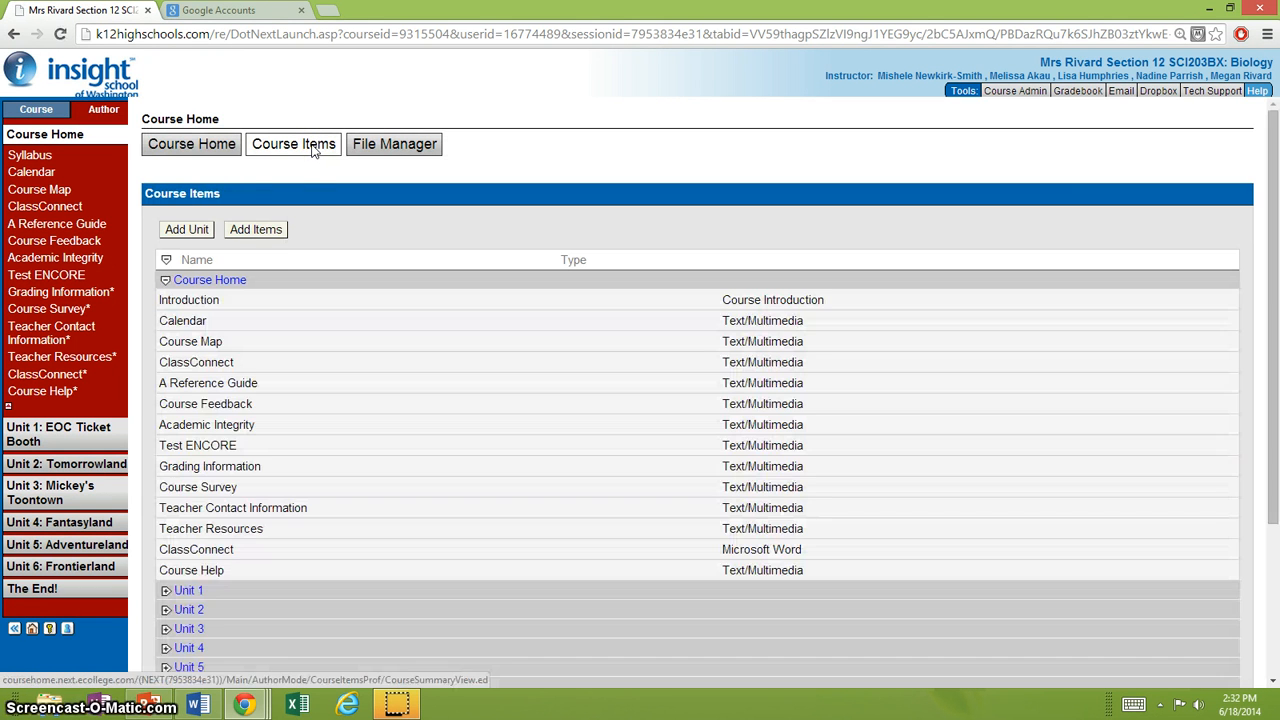
left_click(255, 232)
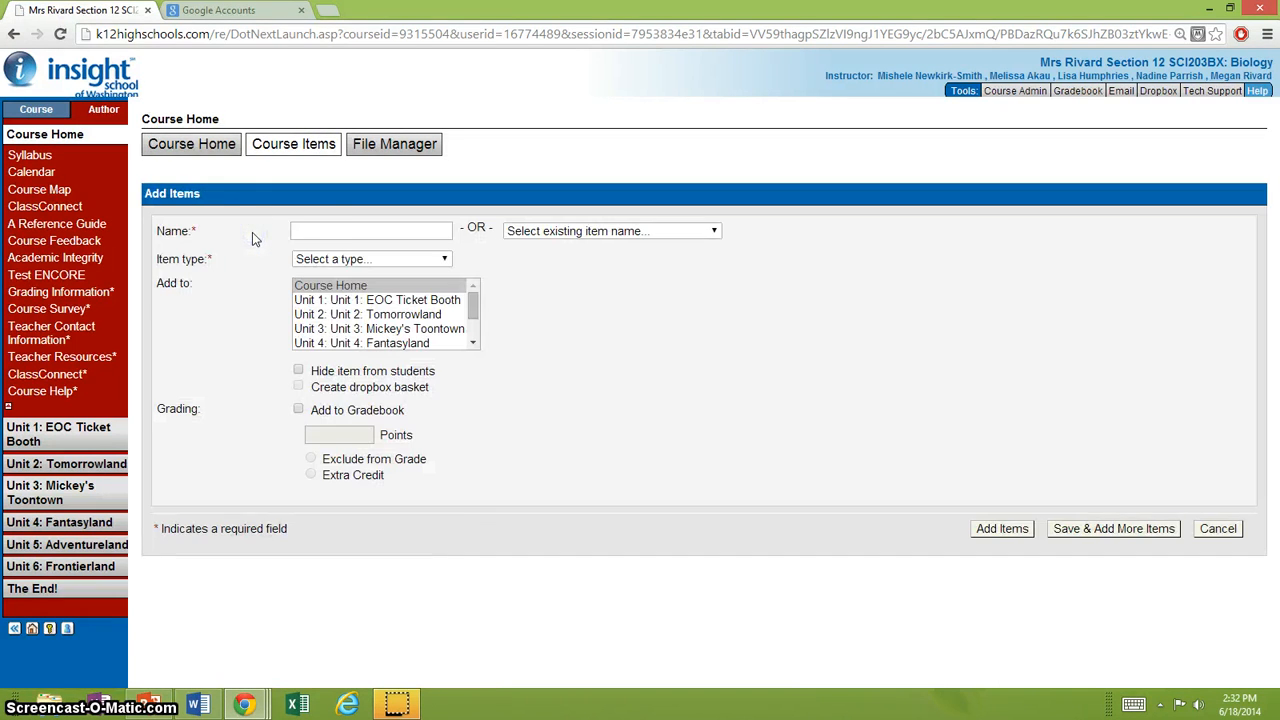
left_click(322, 231)
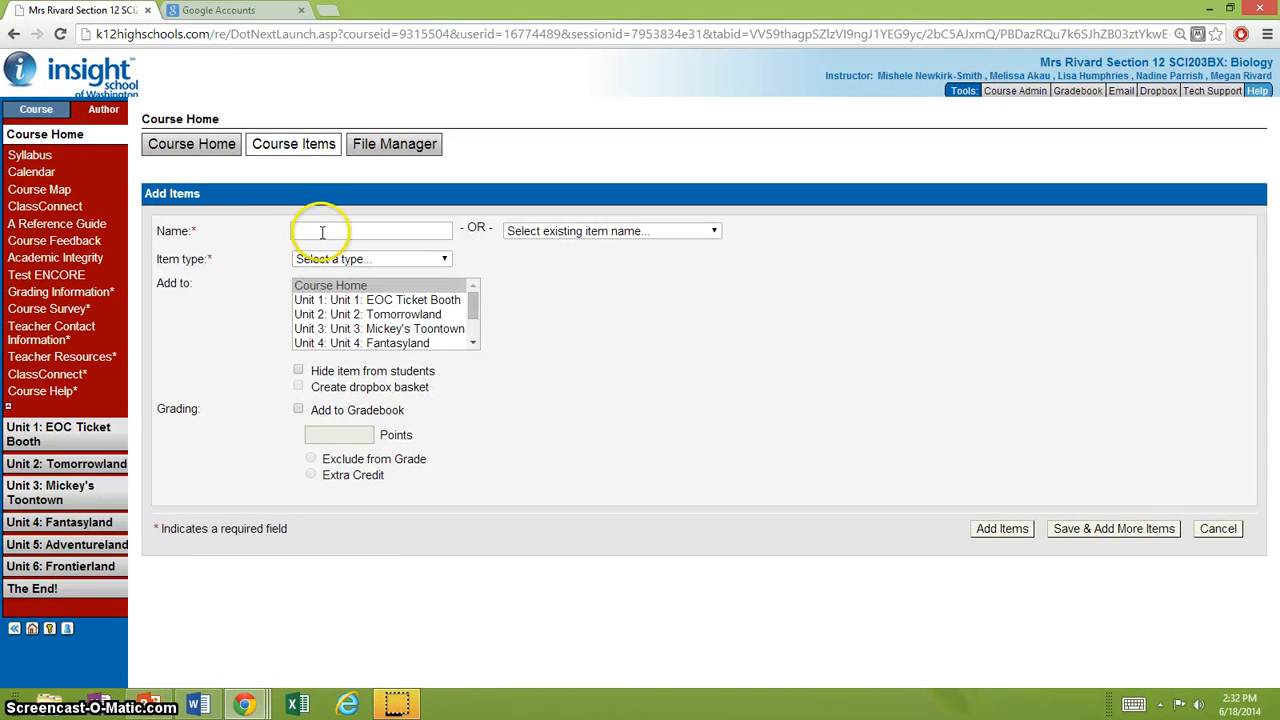
type("Calendar")
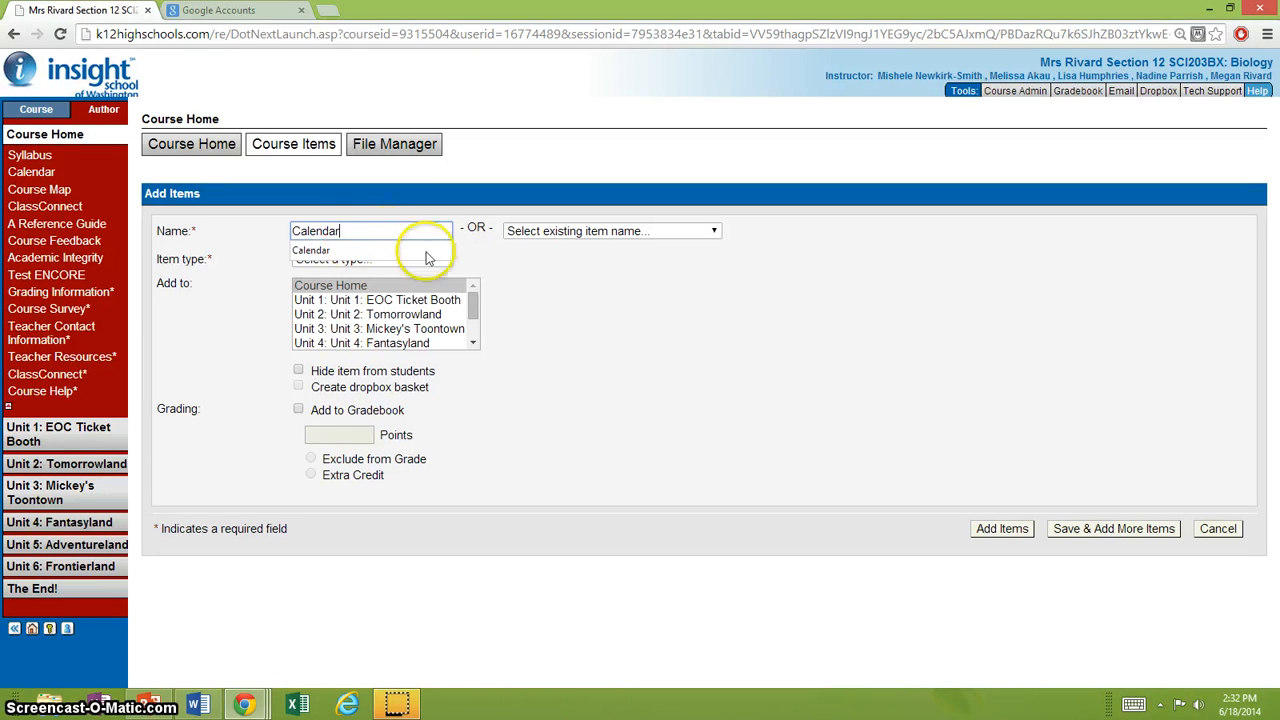
left_click(490, 266)
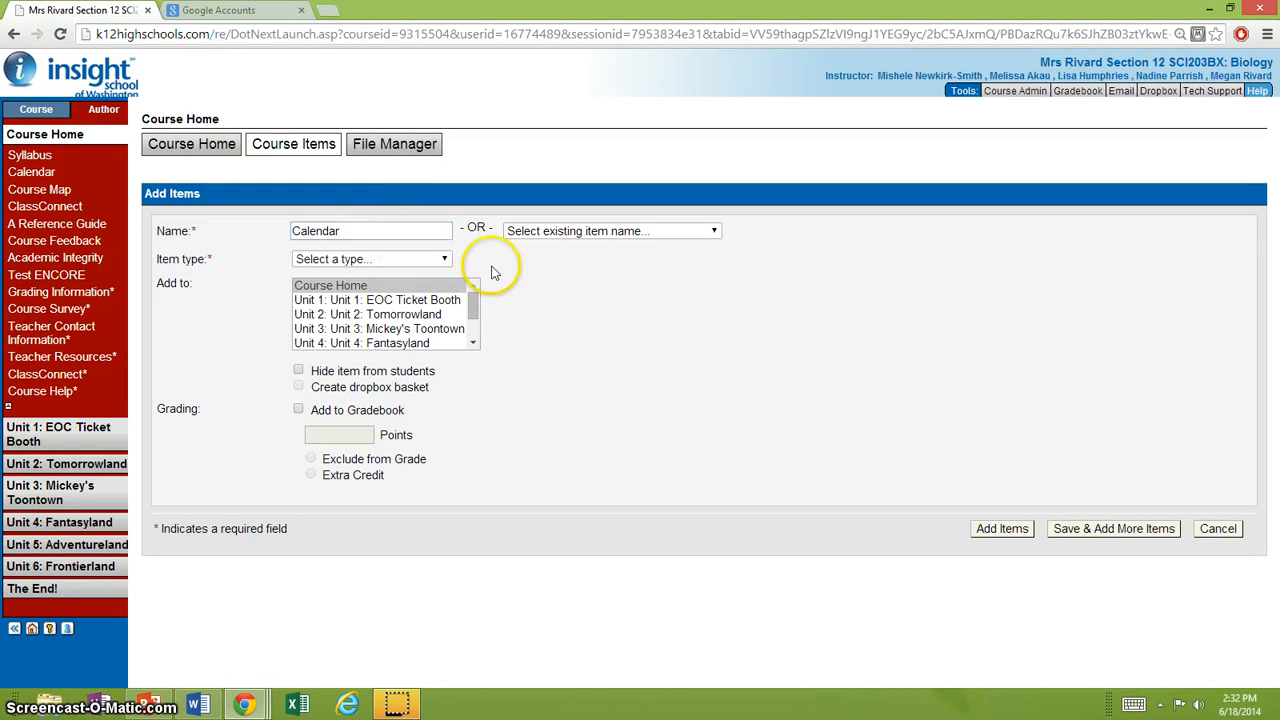
left_click(406, 261)
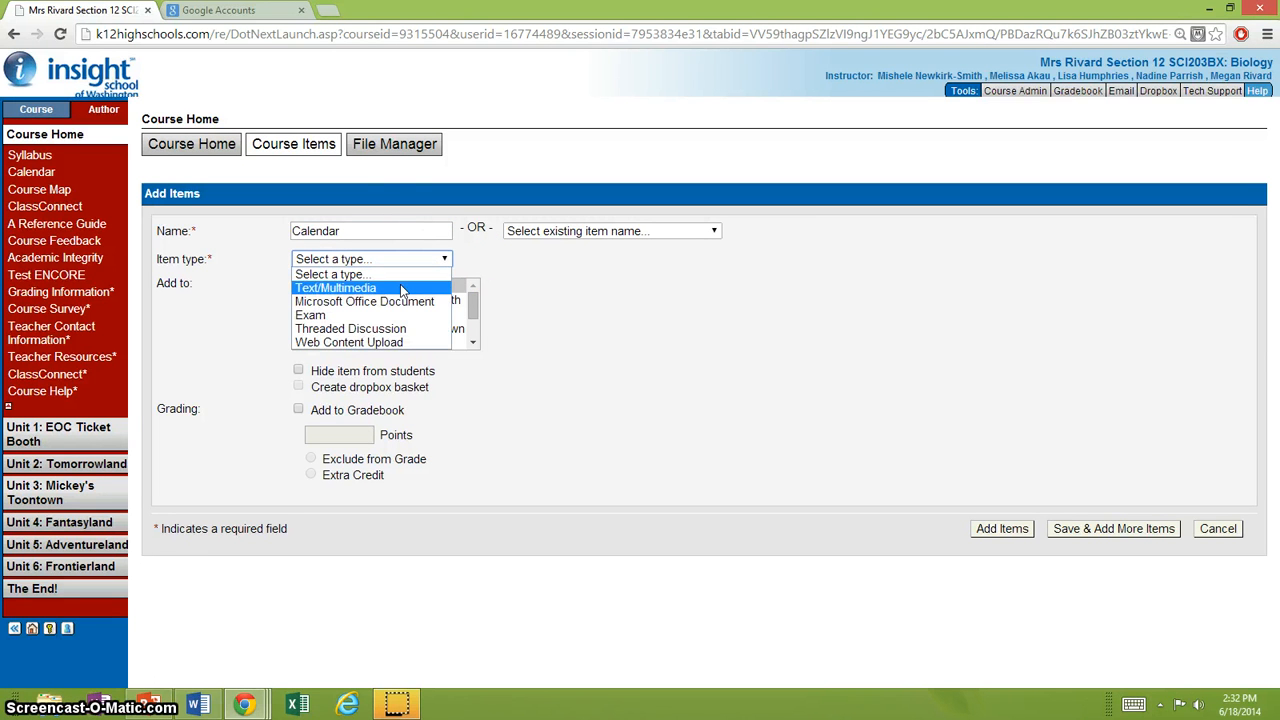
left_click(400, 286)
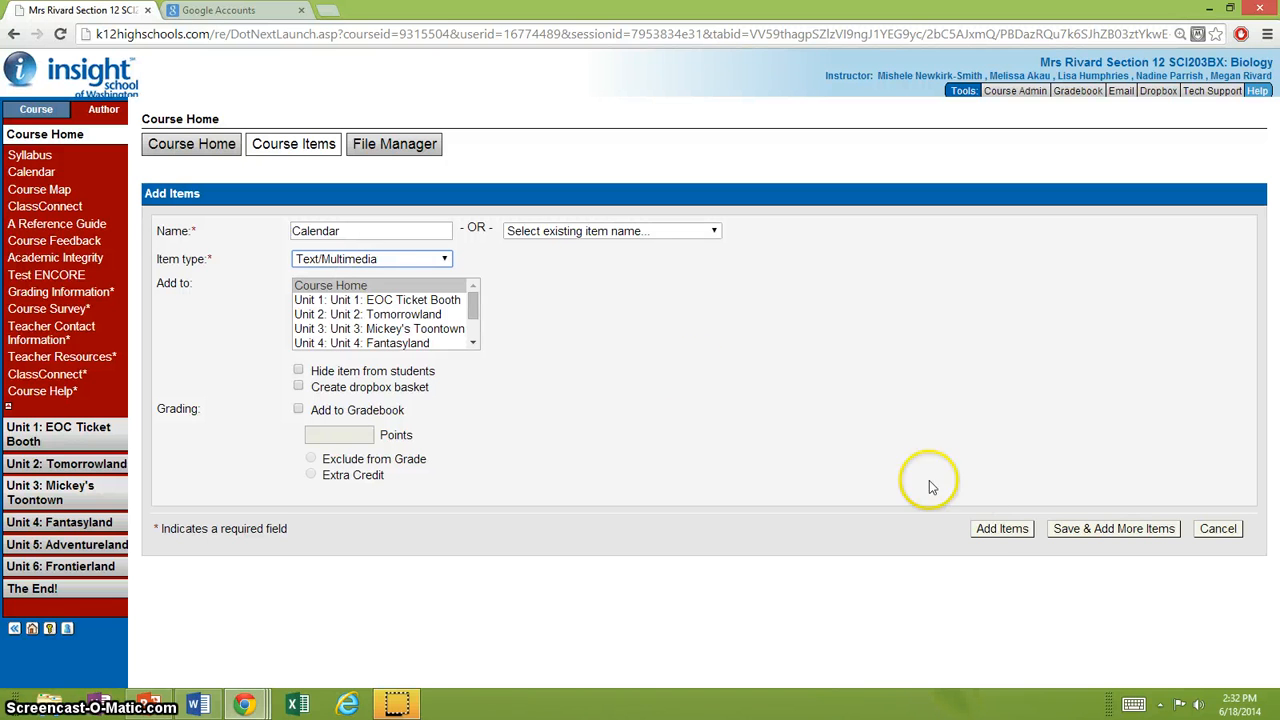
left_click(988, 534)
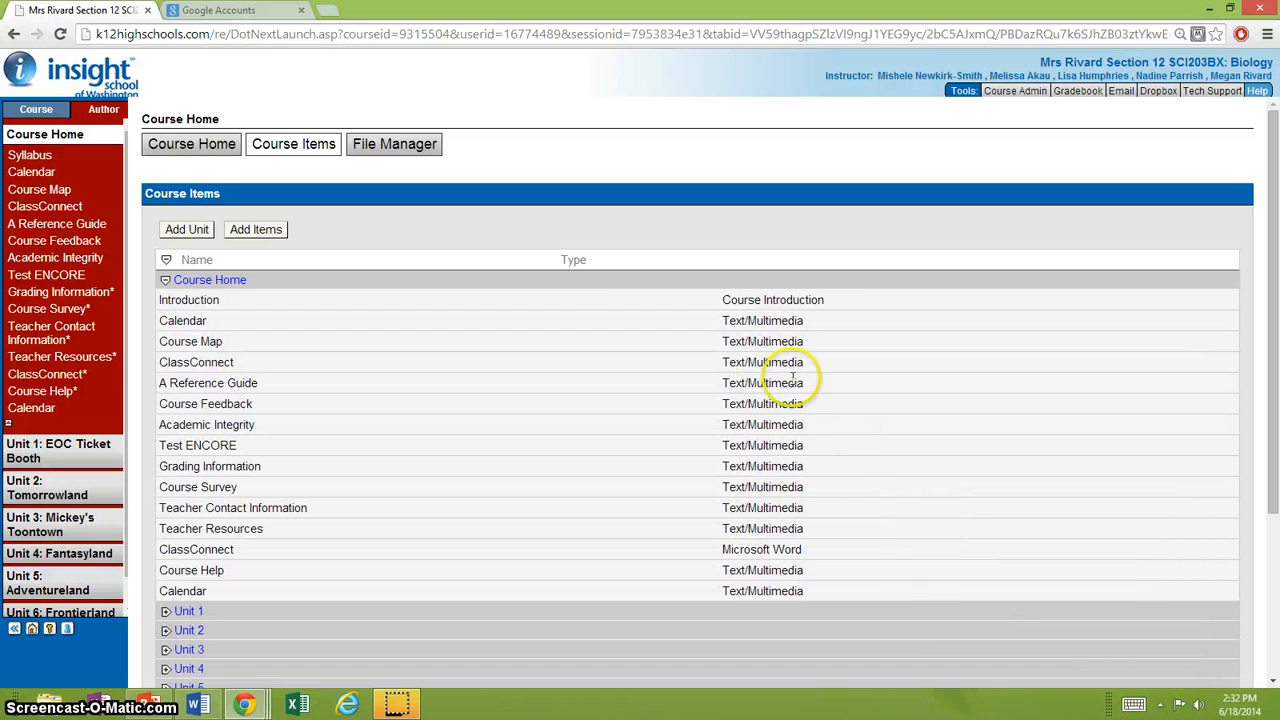
left_click(41, 416)
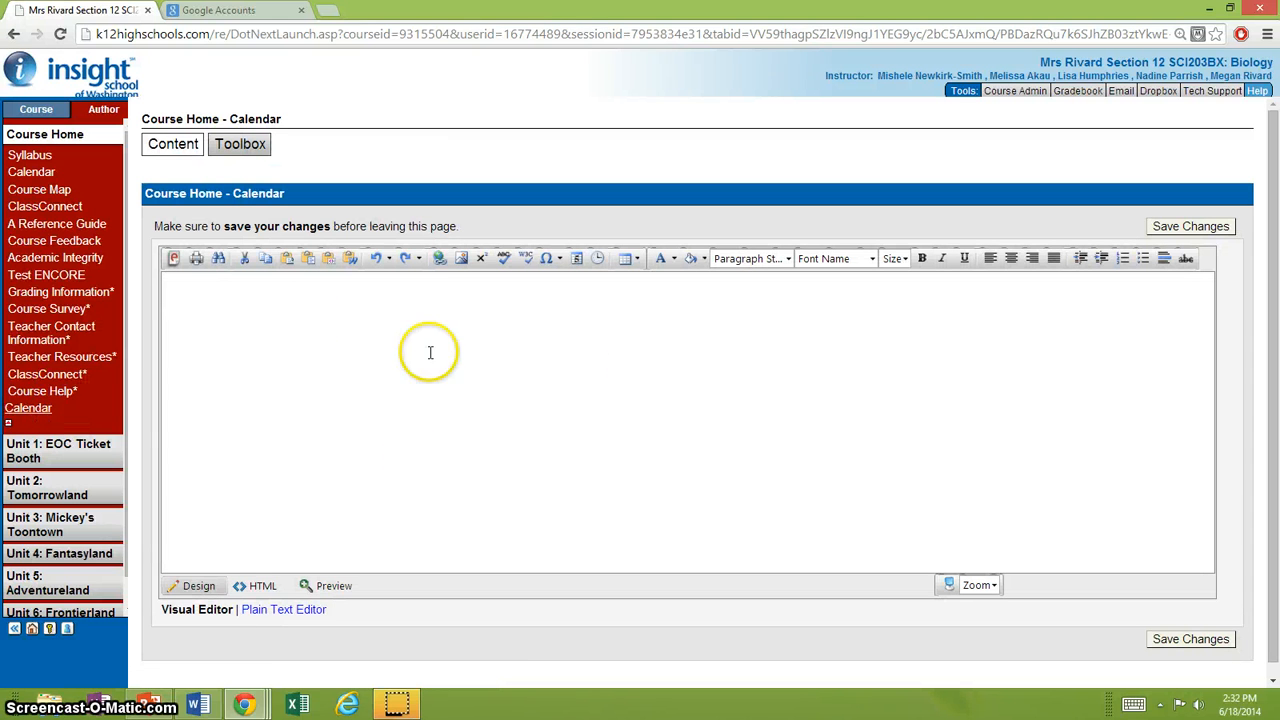
left_click(262, 590)
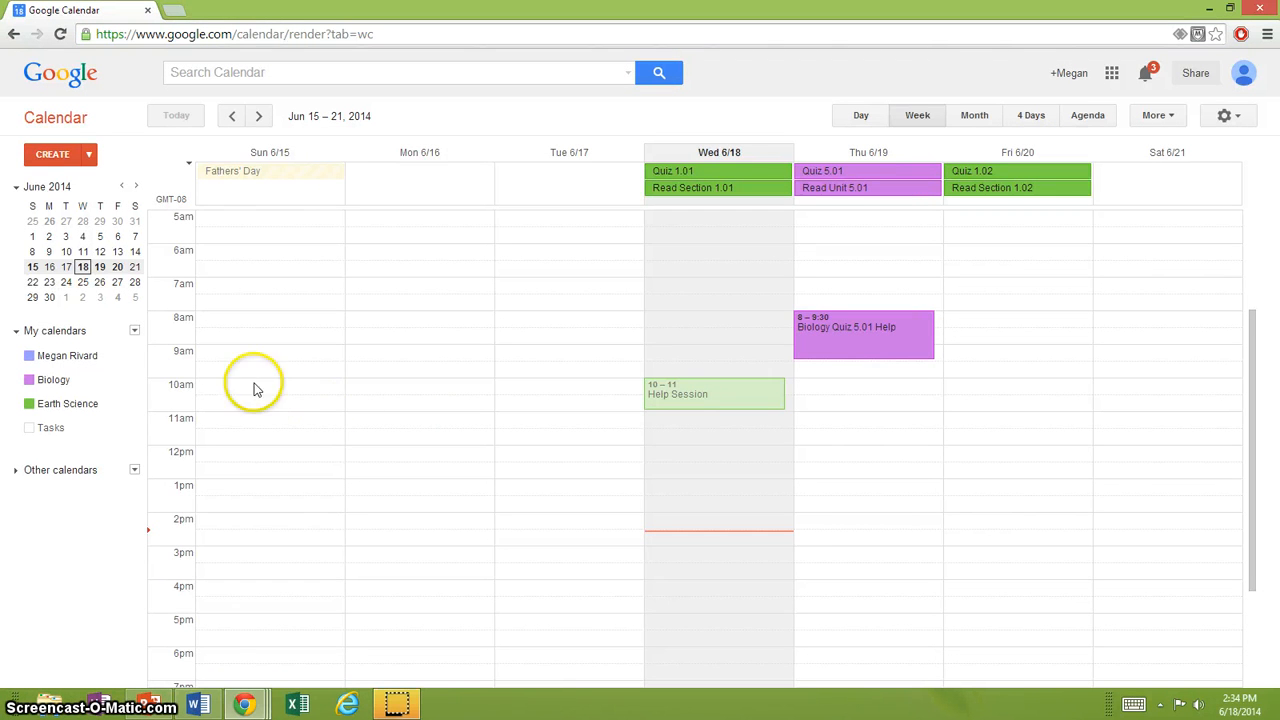
Open the embed customization page from the Earth Science calendar's settings in Google Calendar and copy the complete iframe HTML code.
left_click(135, 405)
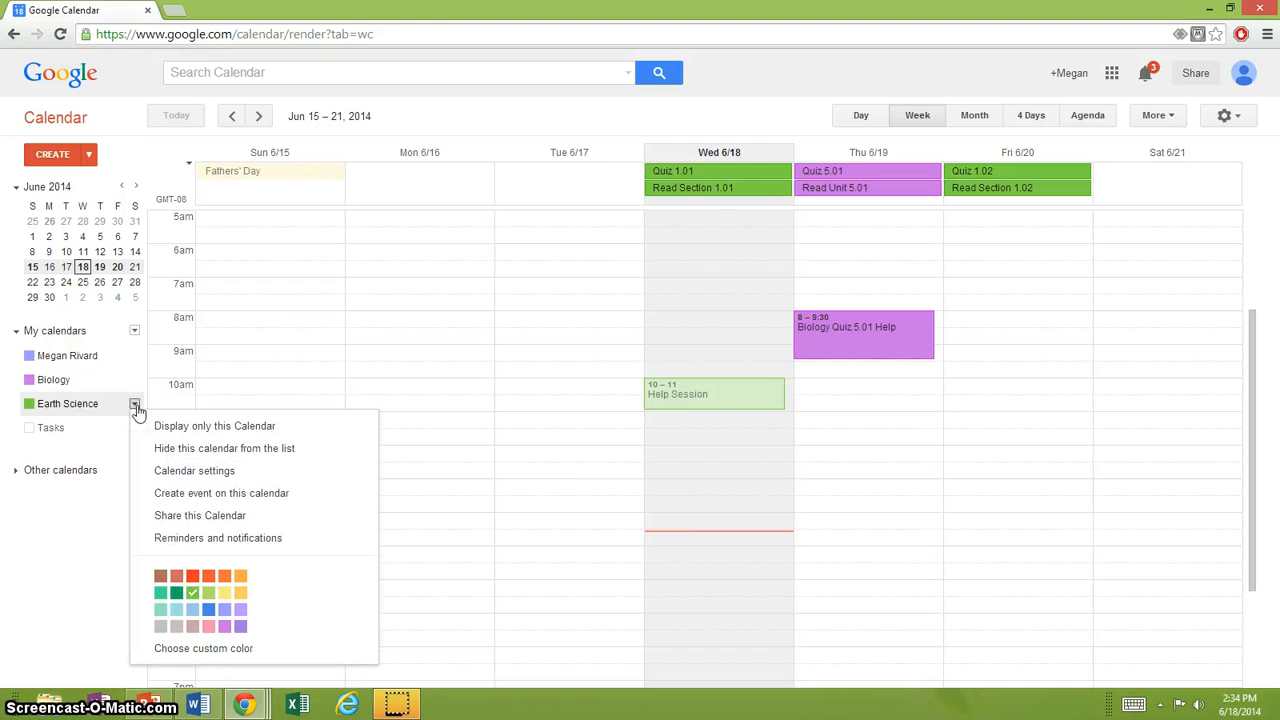
left_click(220, 476)
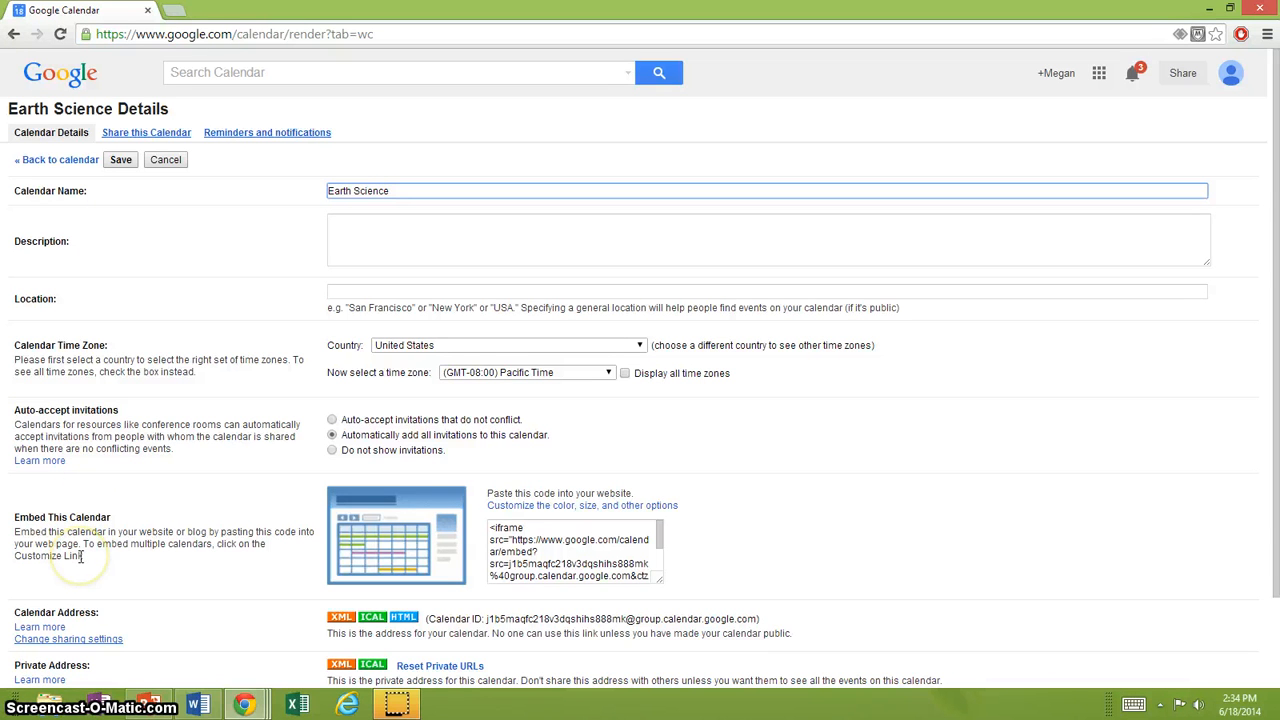
left_click(529, 507)
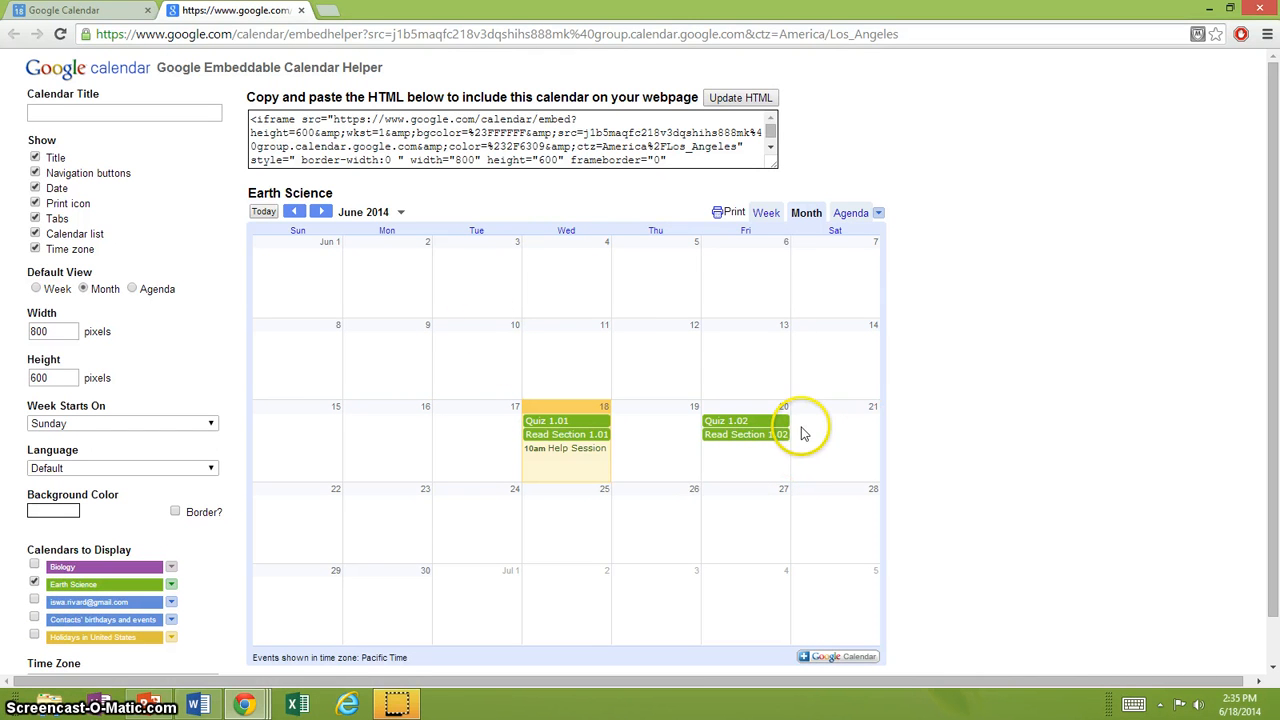
left_click(306, 119)
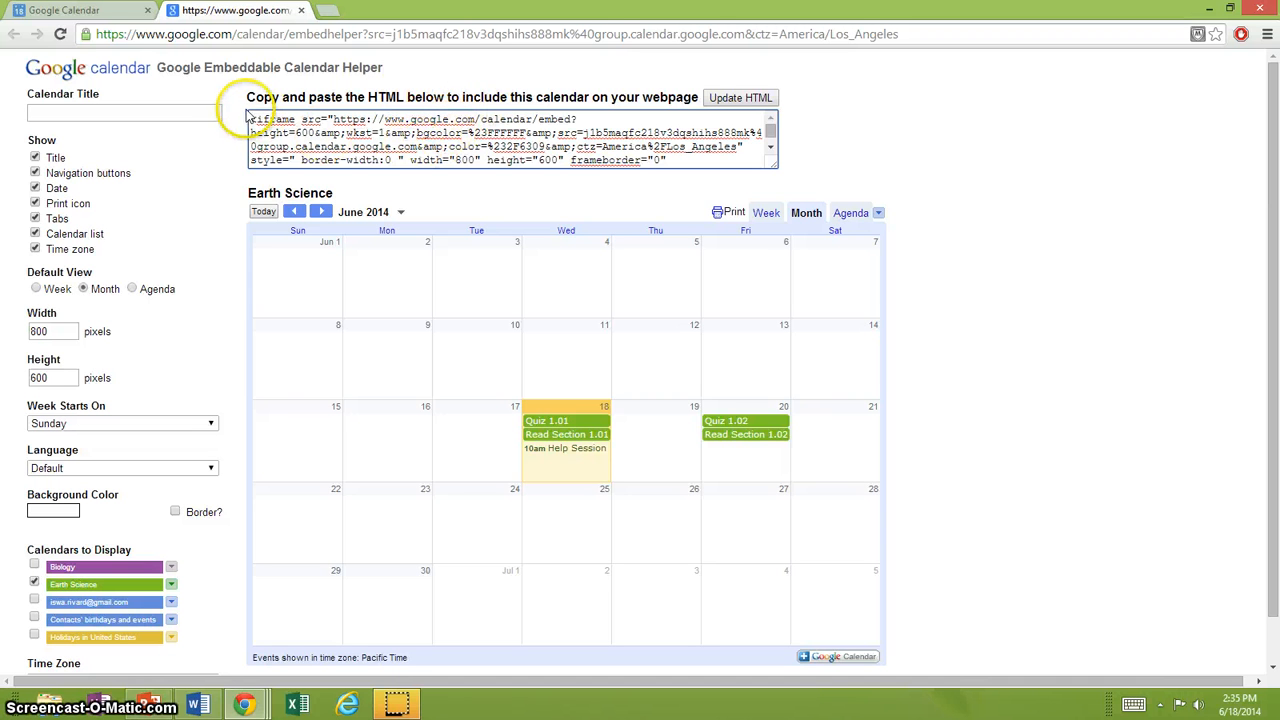
left_click_drag(250, 117, 800, 205)
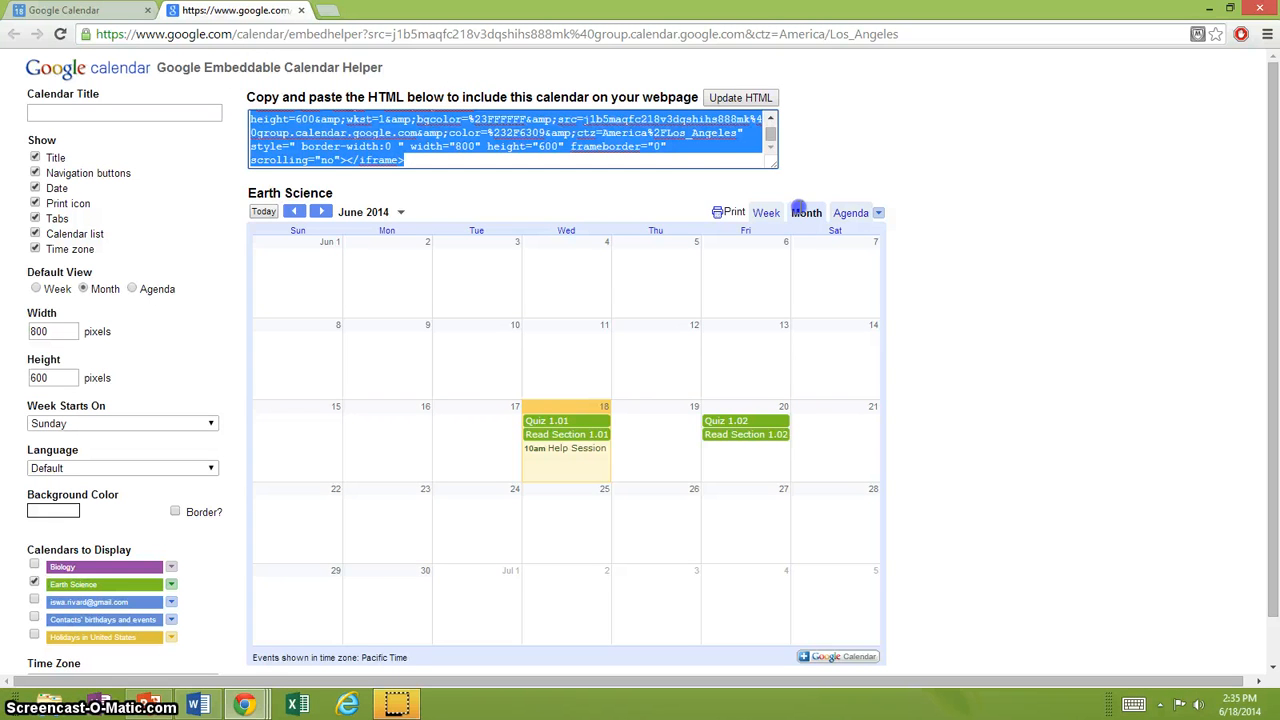
right_click(487, 120)
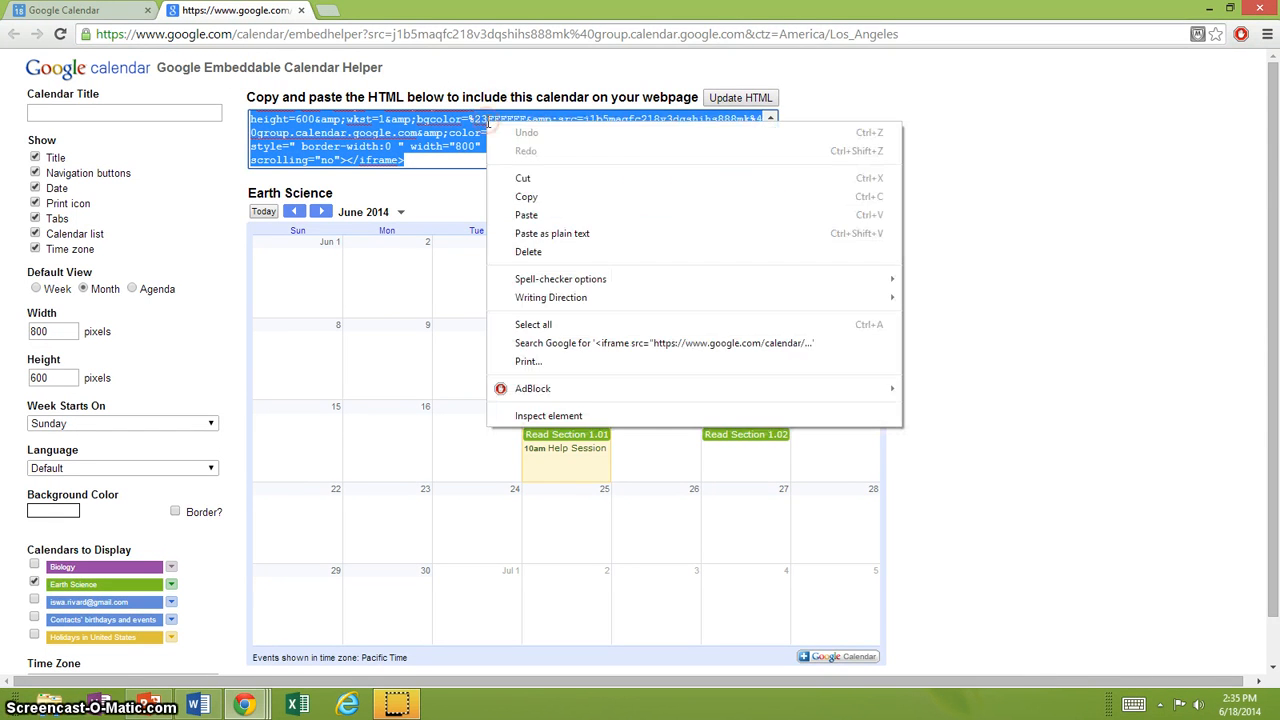
left_click(527, 197)
Paste the embed code into the HTML source of the course's new Calendar item, save the changes, and view the page in course mode.
left_click(257, 585)
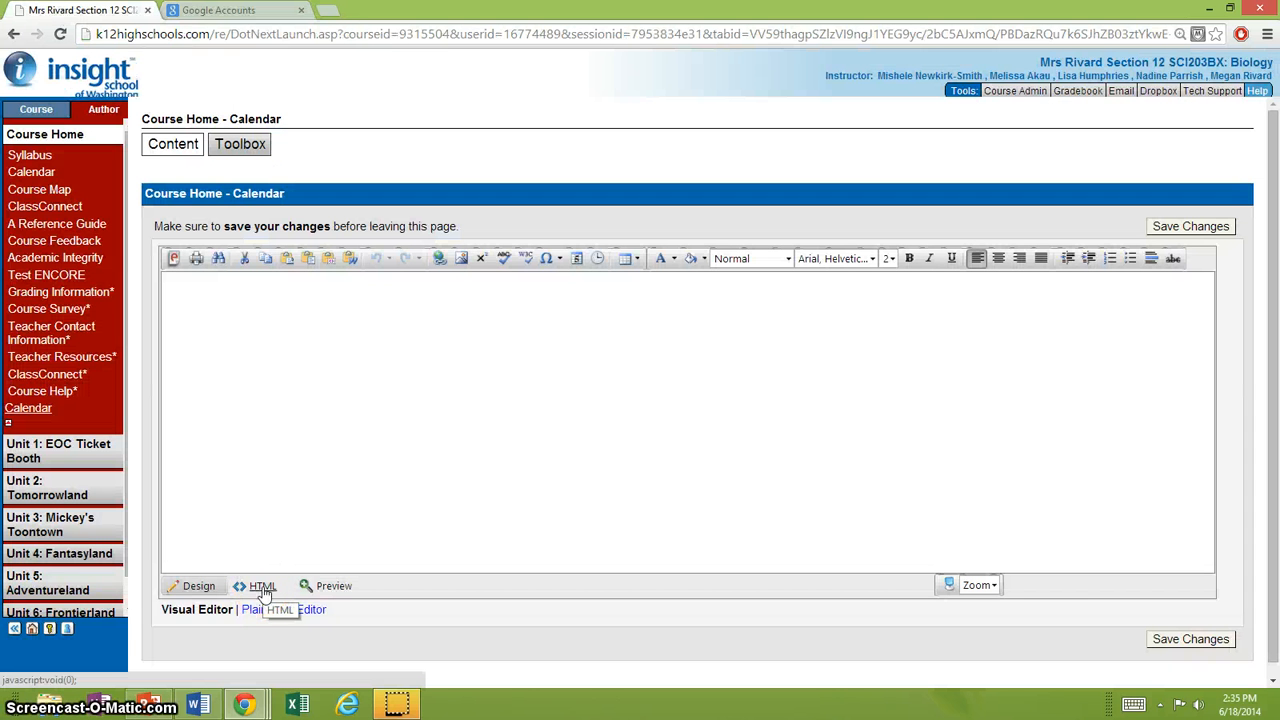
left_click(264, 589)
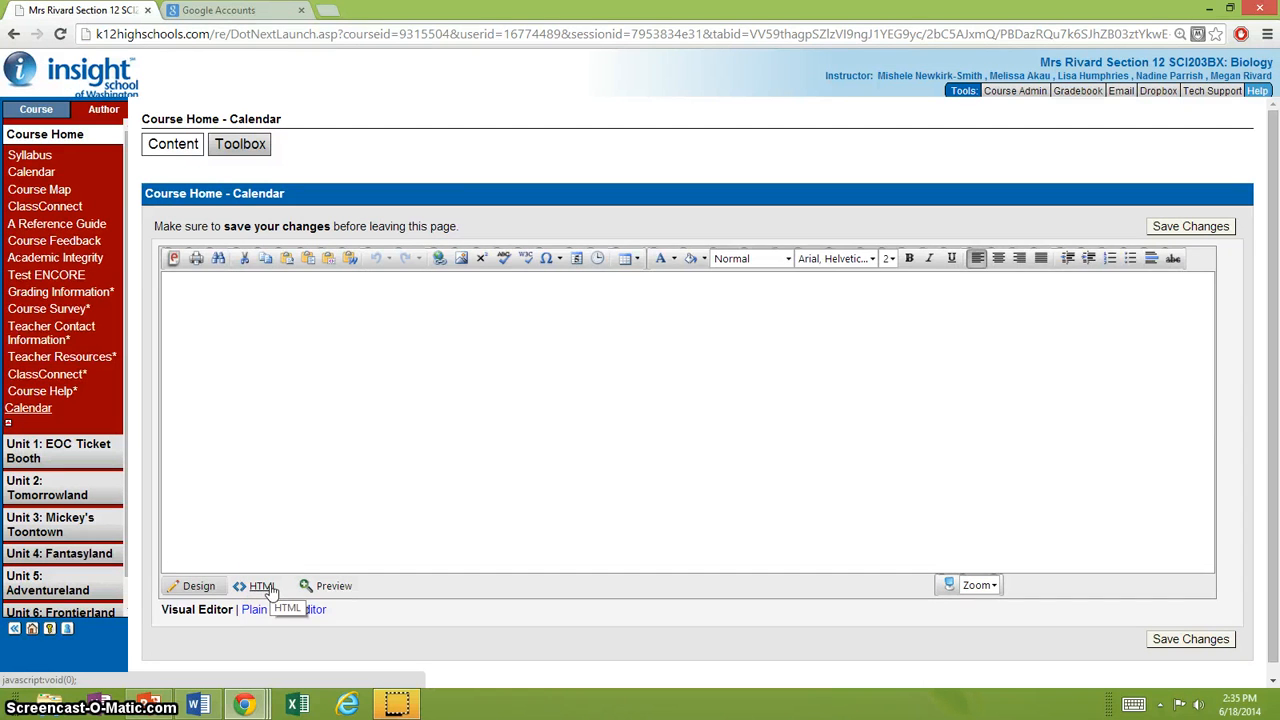
left_click(268, 589)
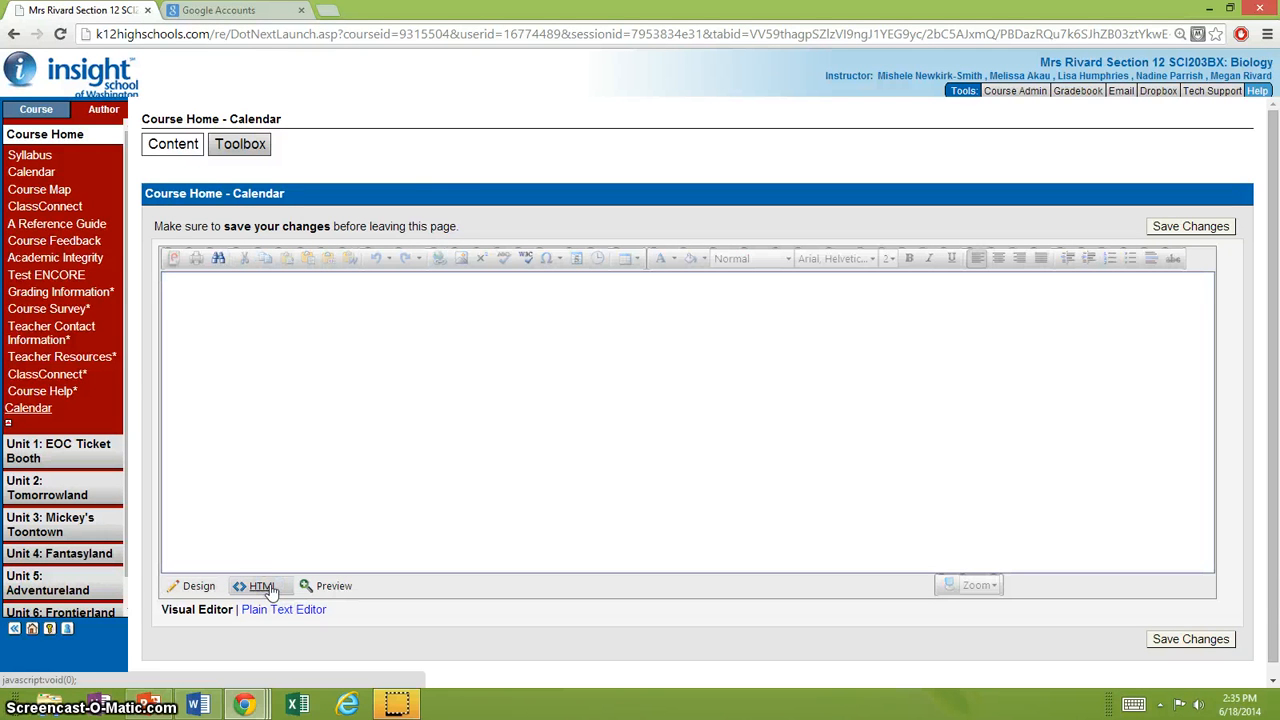
right_click(245, 438)
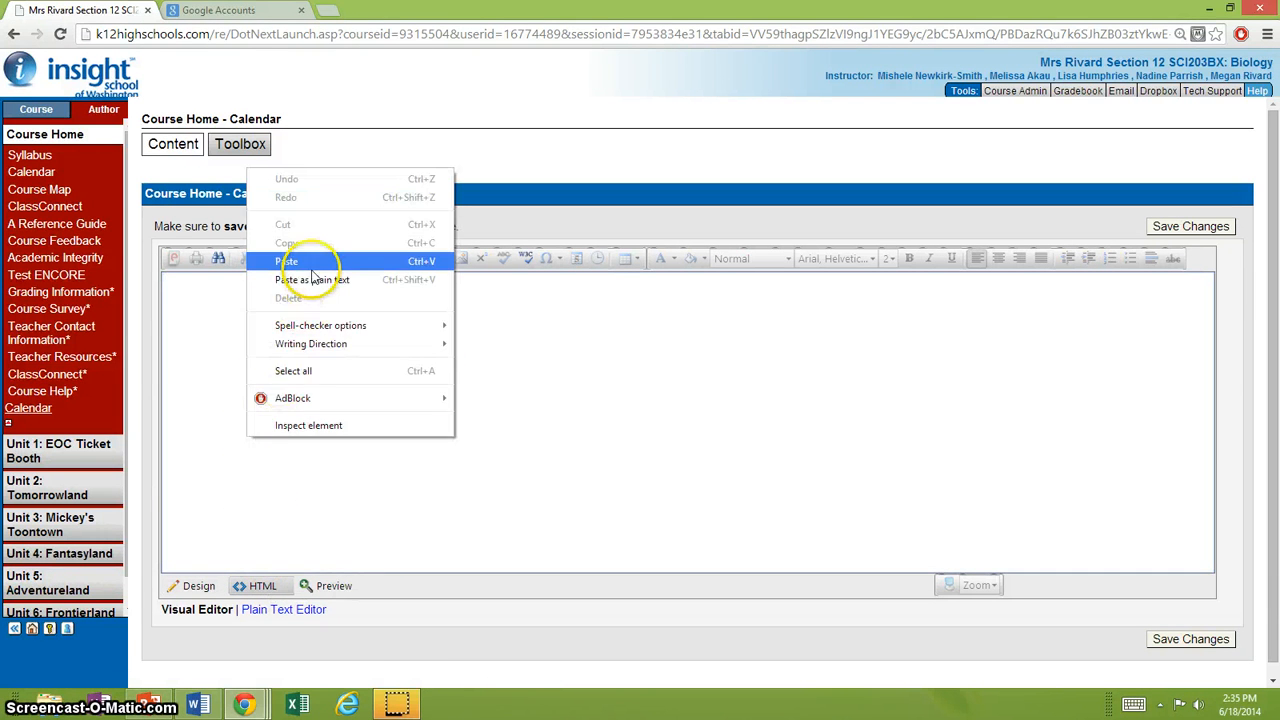
left_click(311, 262)
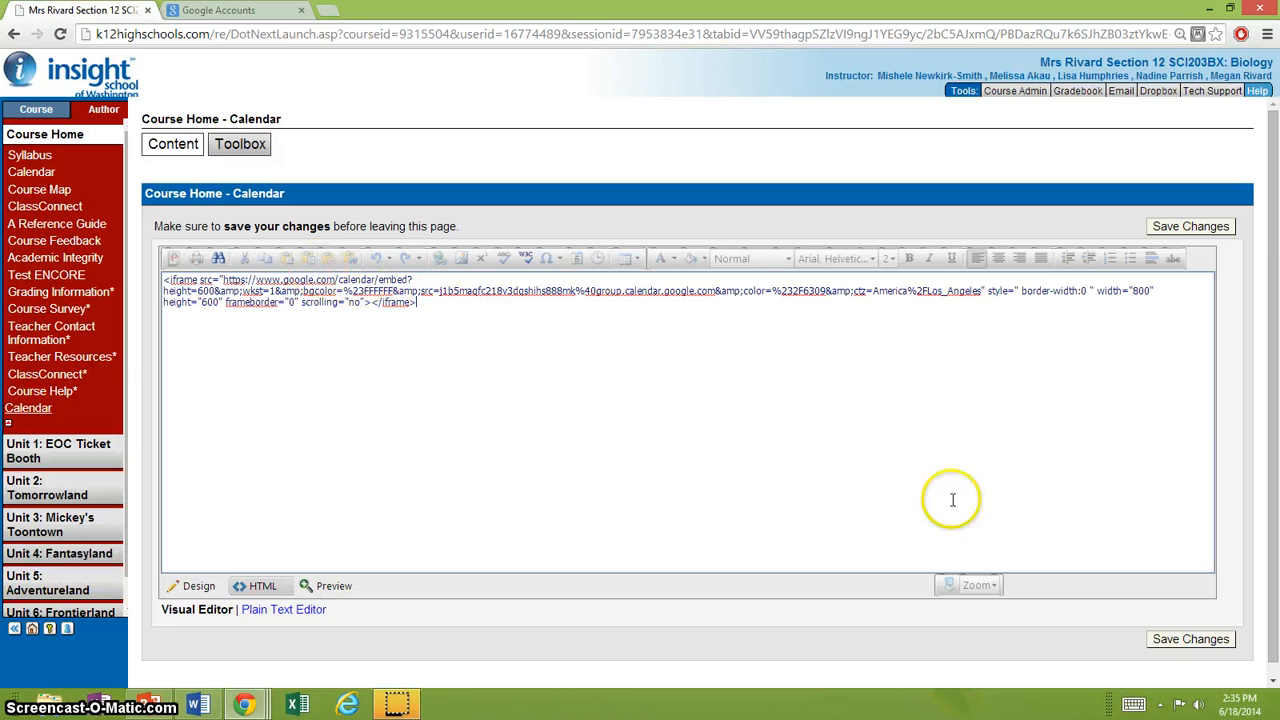
left_click(1216, 646)
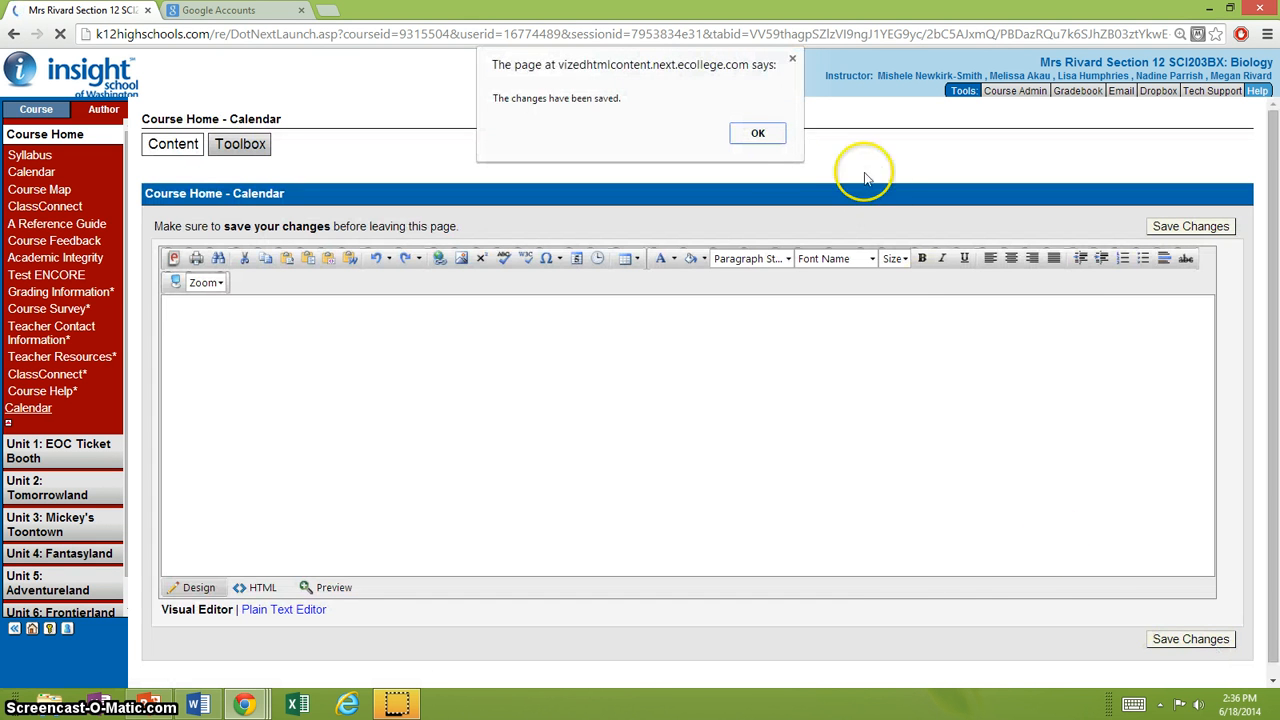
left_click(757, 134)
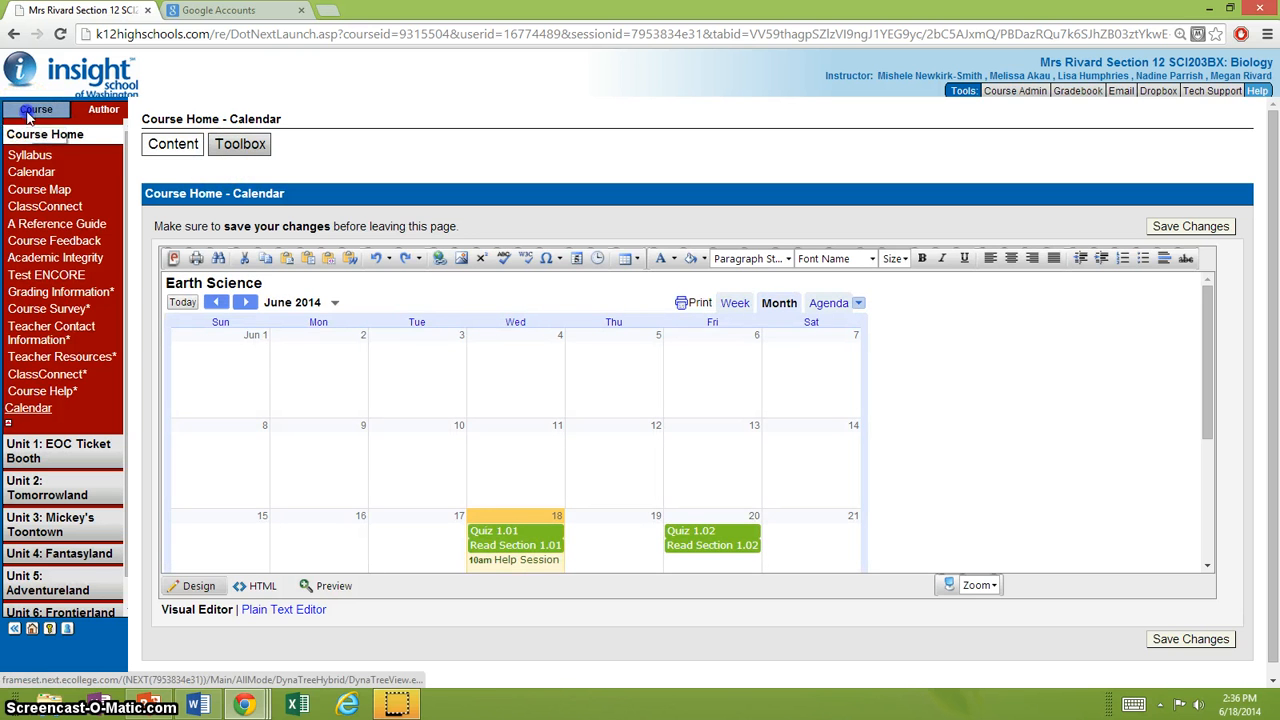
left_click(47, 140)
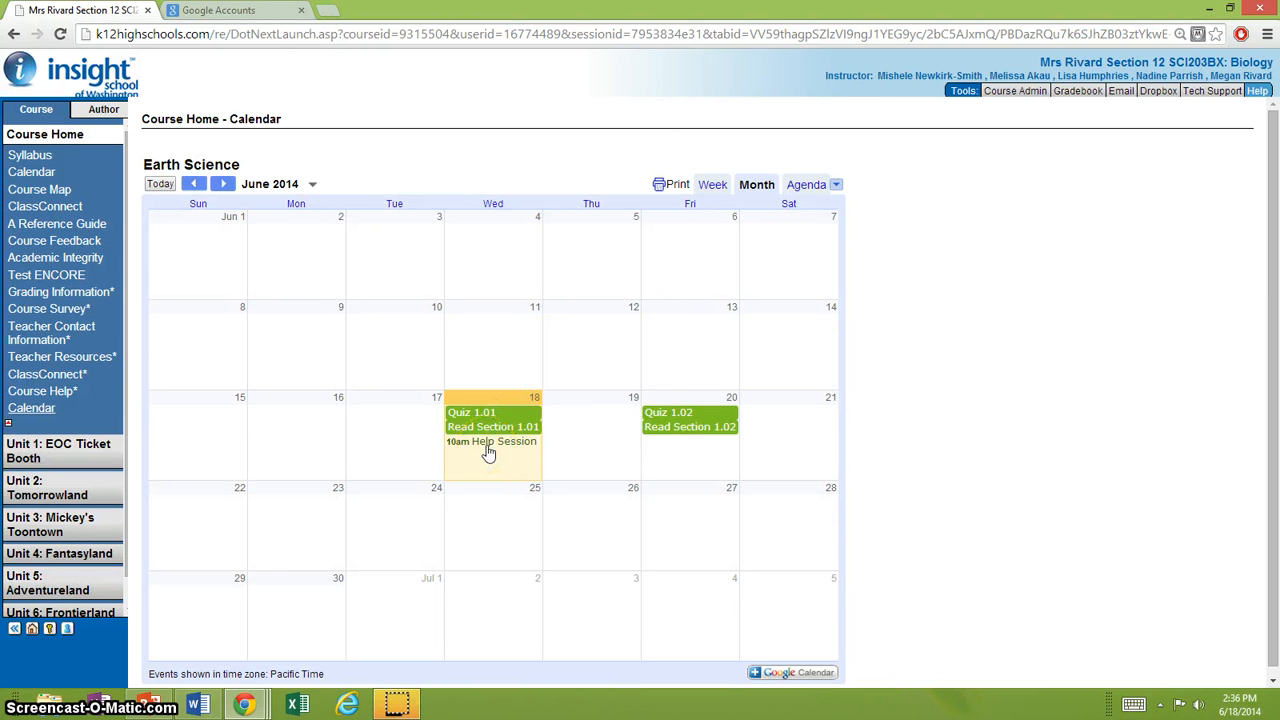
left_click(598, 380)
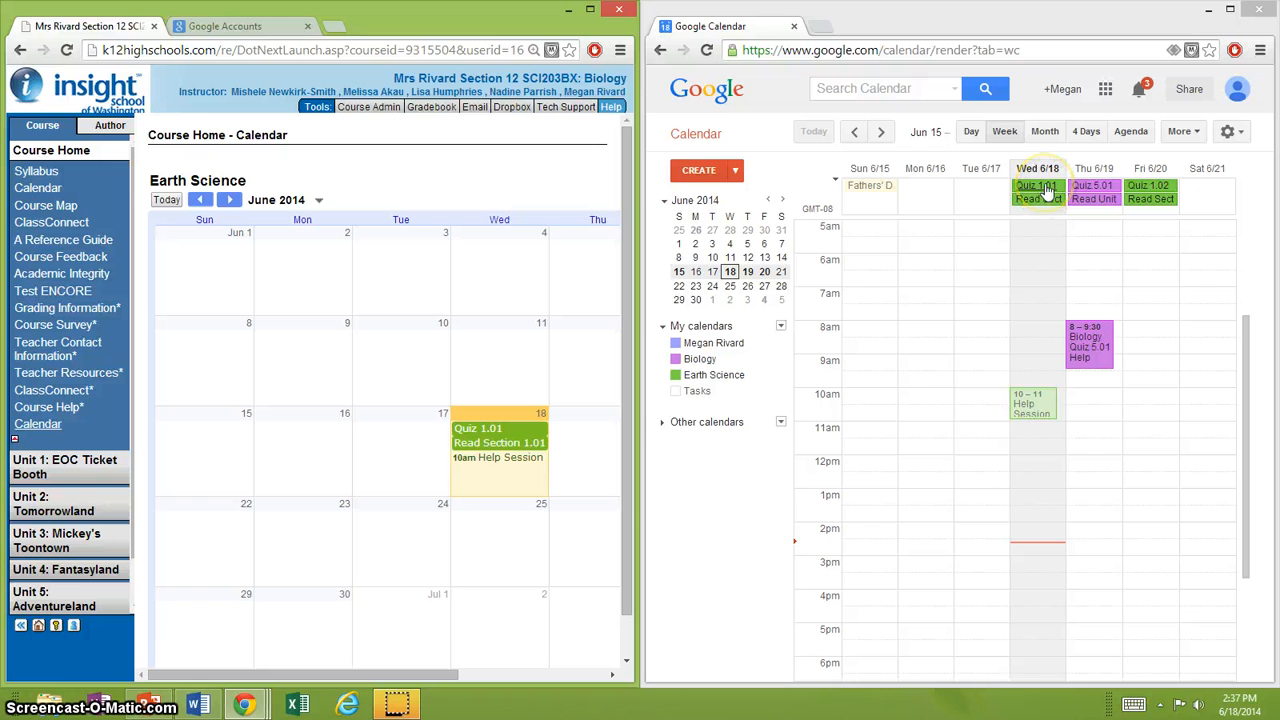
Move the Earth Science "Quiz 1.01" and "Read Section 1.01" events from Wednesday to Tuesday 6/17 and reload the course page.
left_click_drag(1045, 190, 986, 190)
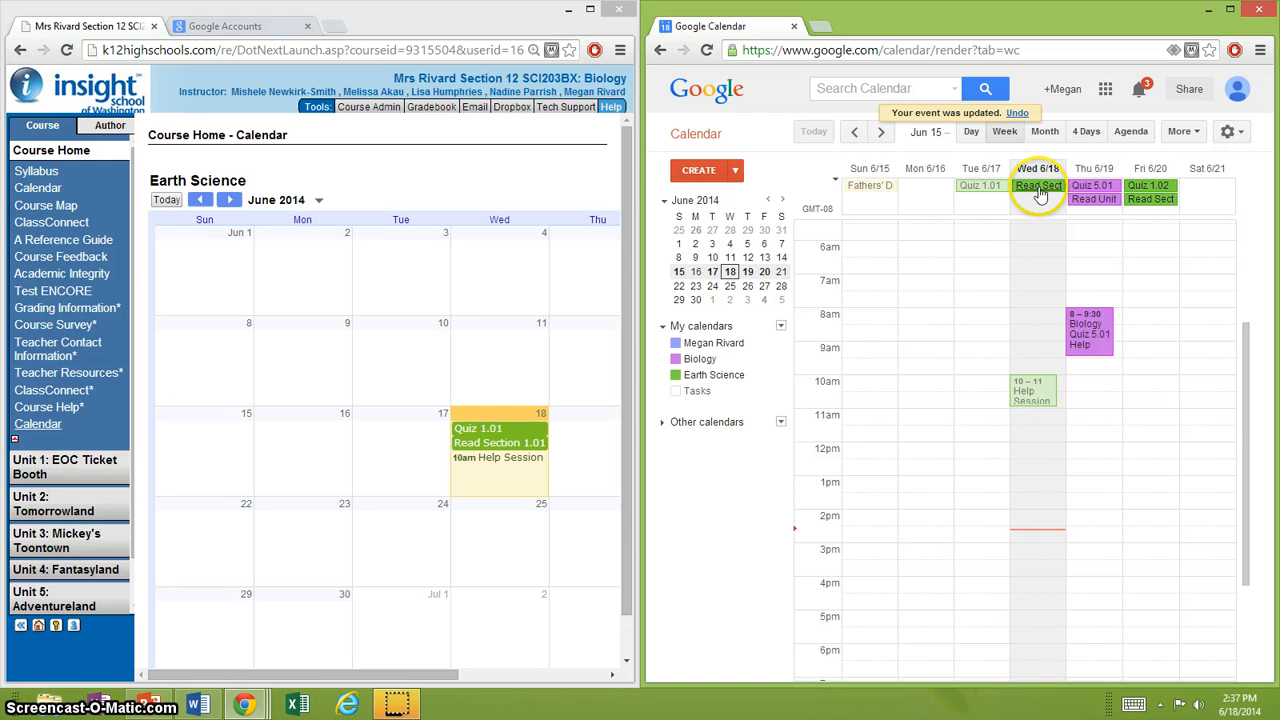
left_click_drag(1040, 193, 987, 197)
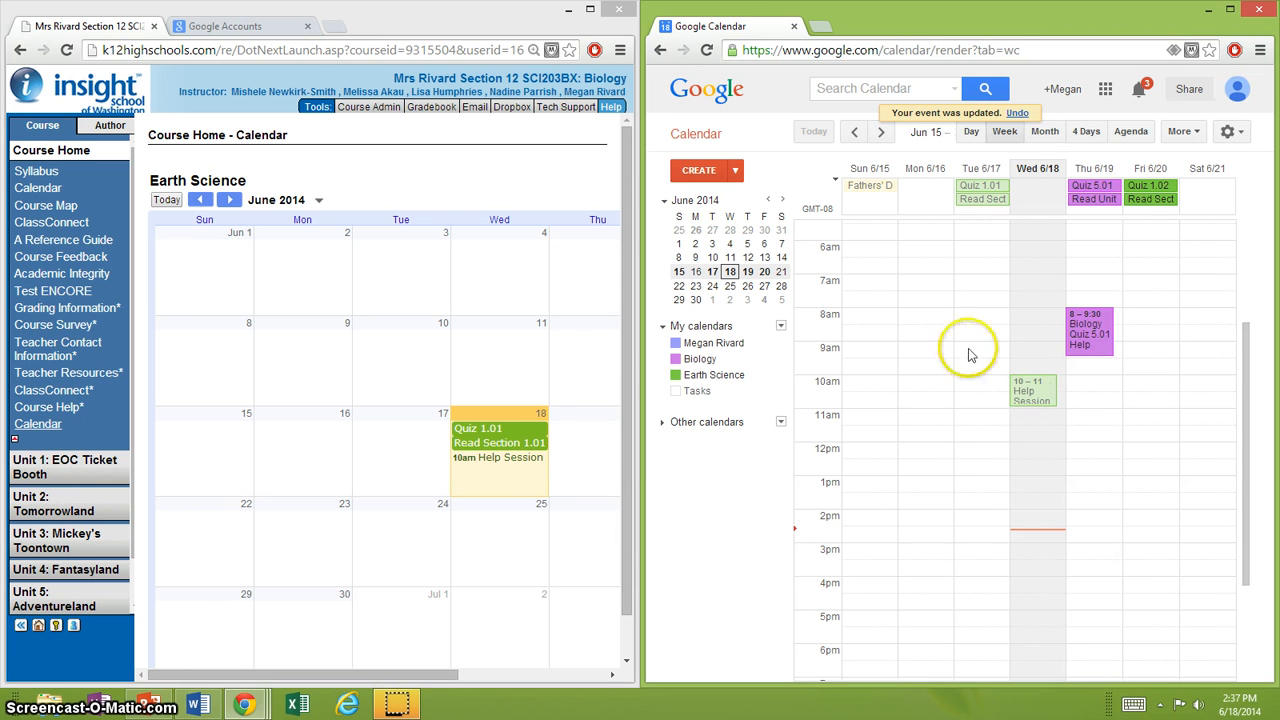
left_click(66, 50)
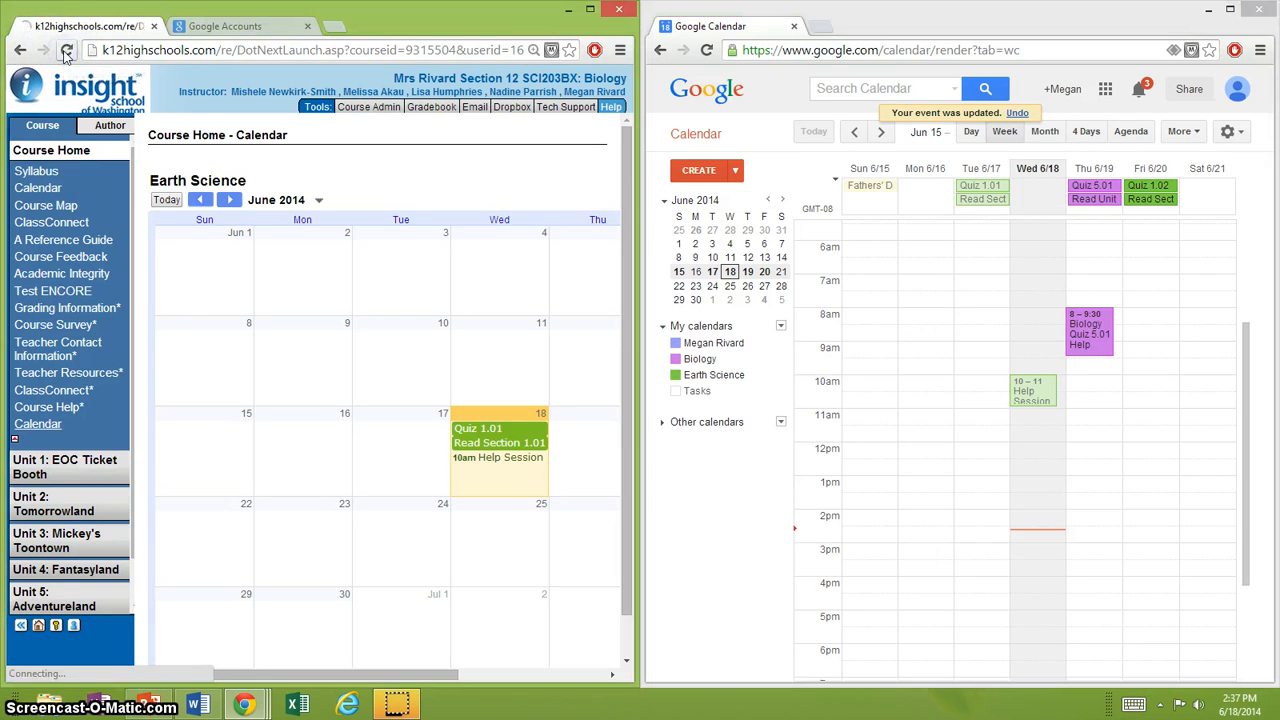